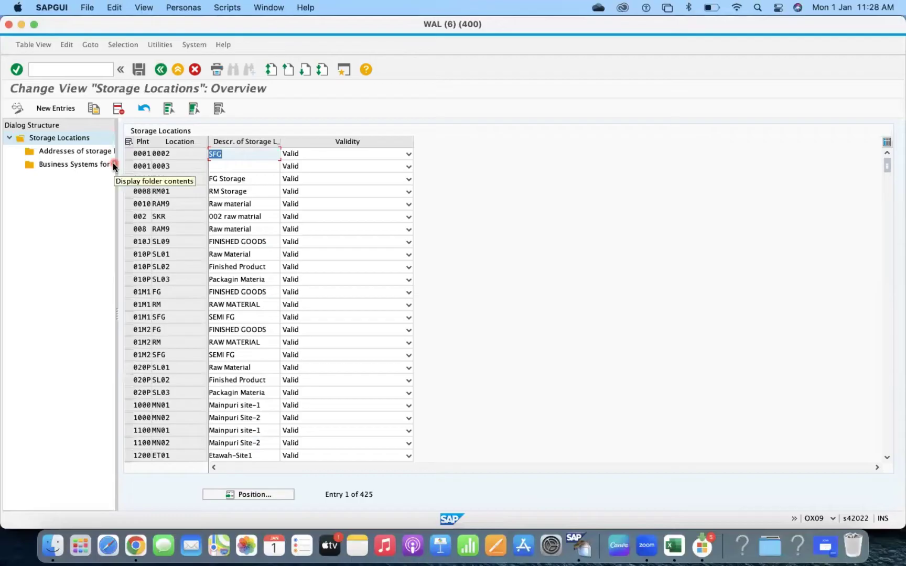
# - Position the storage locations list at plant BMPY
pyautogui.click(254, 494)
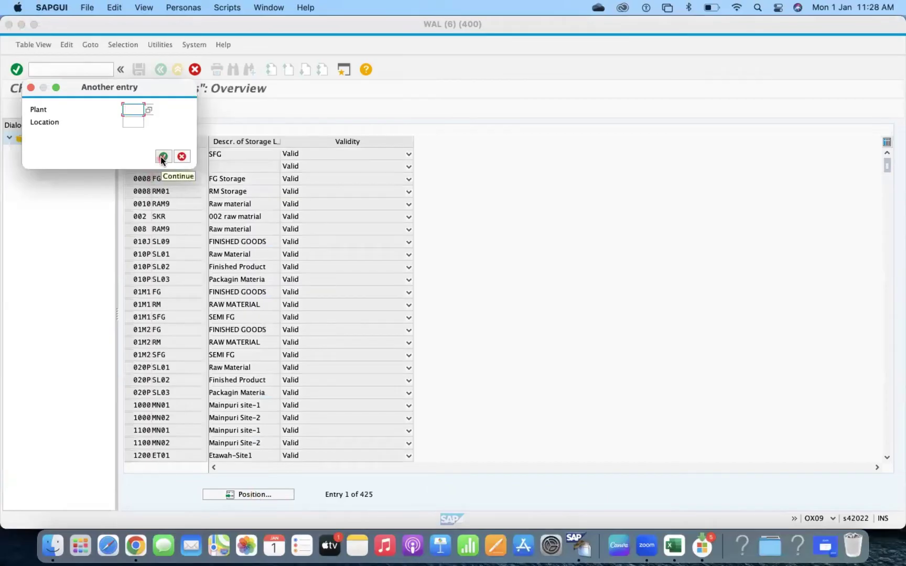
pyautogui.write('bp')
pyautogui.press('BackSpace')
pyautogui.write('mpy')
pyautogui.click(163, 157)
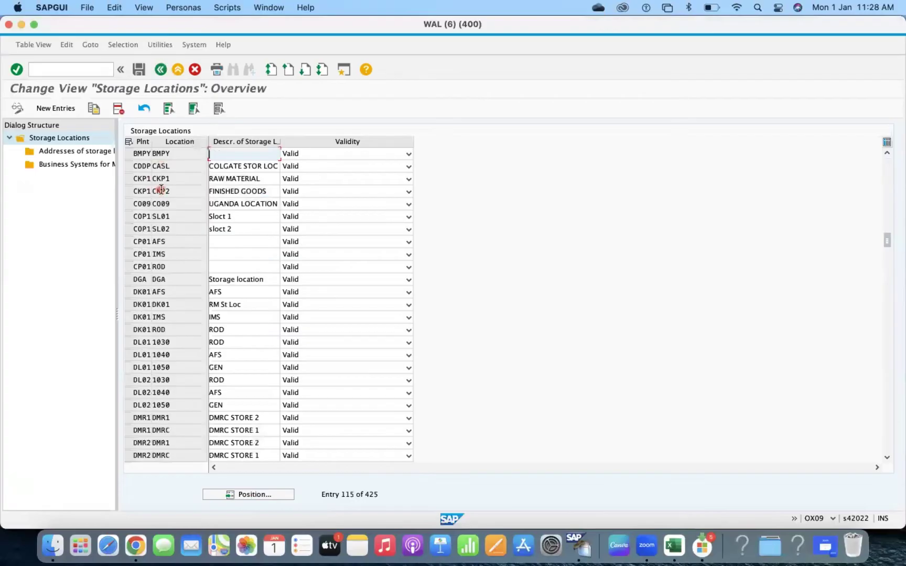
# - Set the description of plant BMPY's storage location BMPY to "Main location"
pyautogui.click(128, 153)
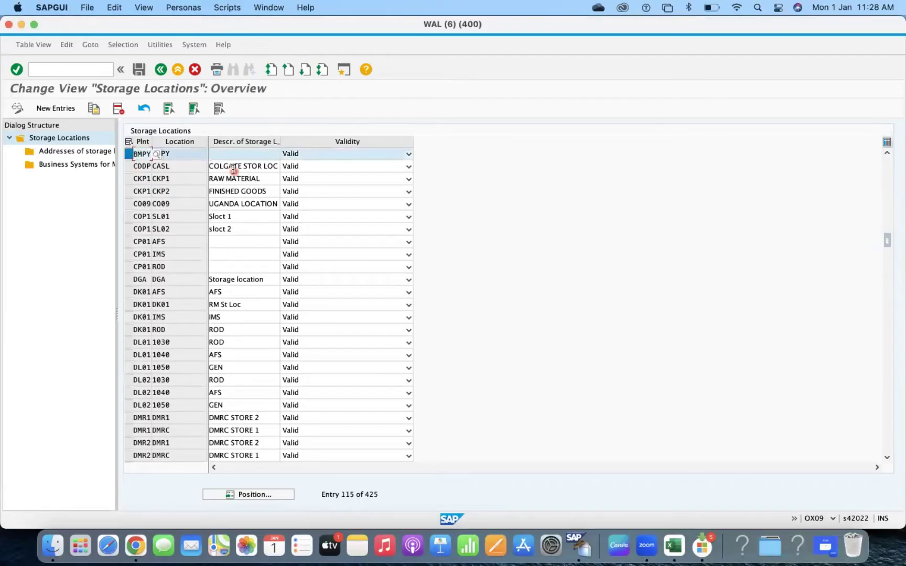
pyautogui.write('M')
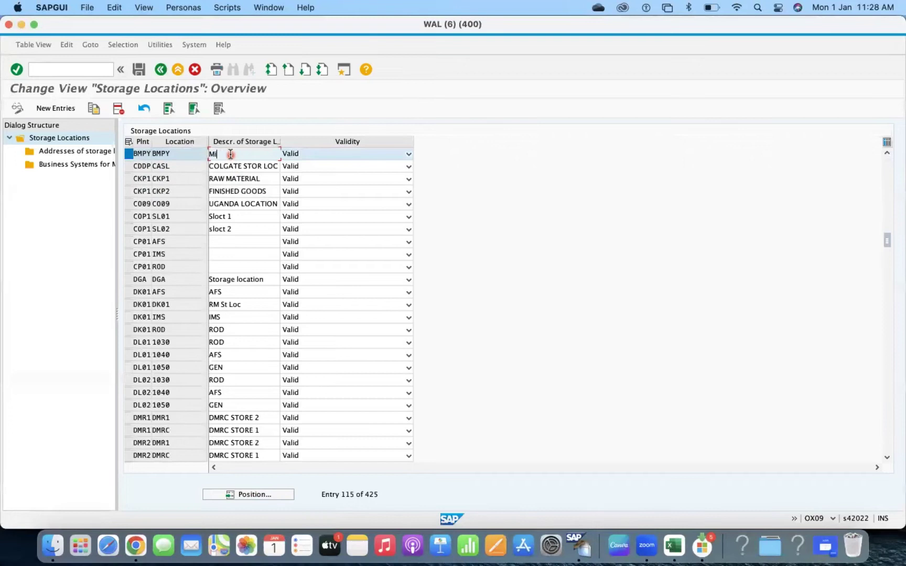
pyautogui.write('ain locarion')
pyautogui.press('BackSpace')
pyautogui.press('BackSpace')
pyautogui.press('BackSpace')
pyautogui.press('BackSpace')
pyautogui.write('tion')
pyautogui.press('Return')
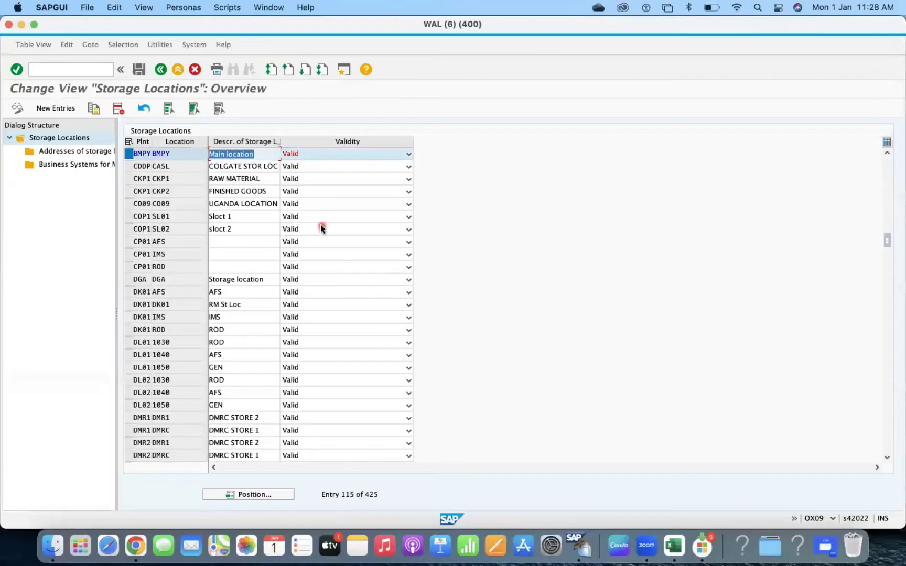
# - Save the storage location change in a new customizing request with the short description "Sloc configuration"
pyautogui.click(139, 72)
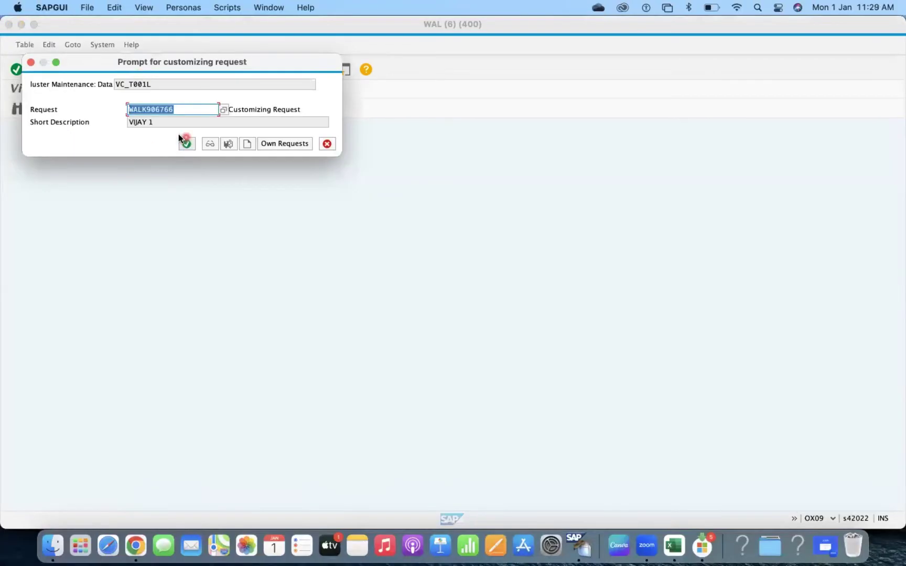
pyautogui.click(247, 144)
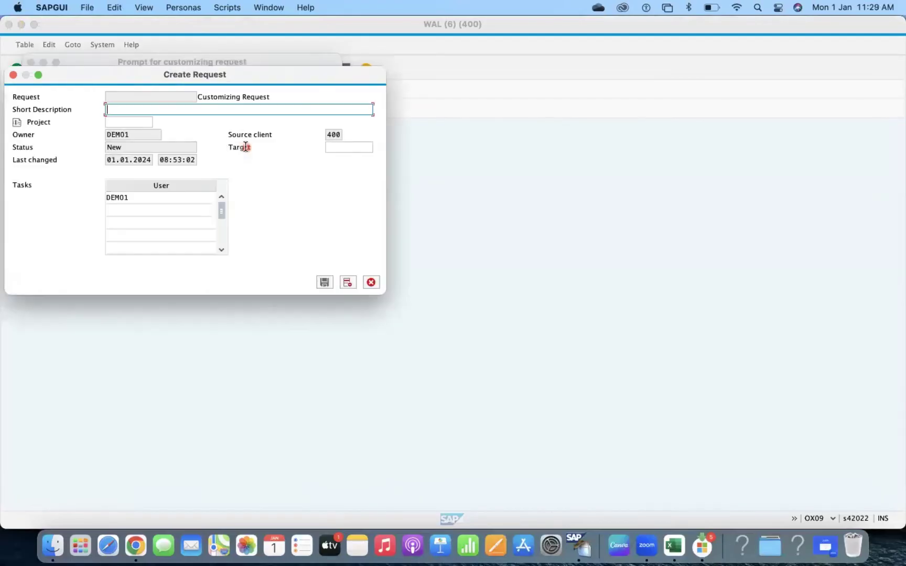
pyautogui.write('Sloc configuration')
pyautogui.click(325, 282)
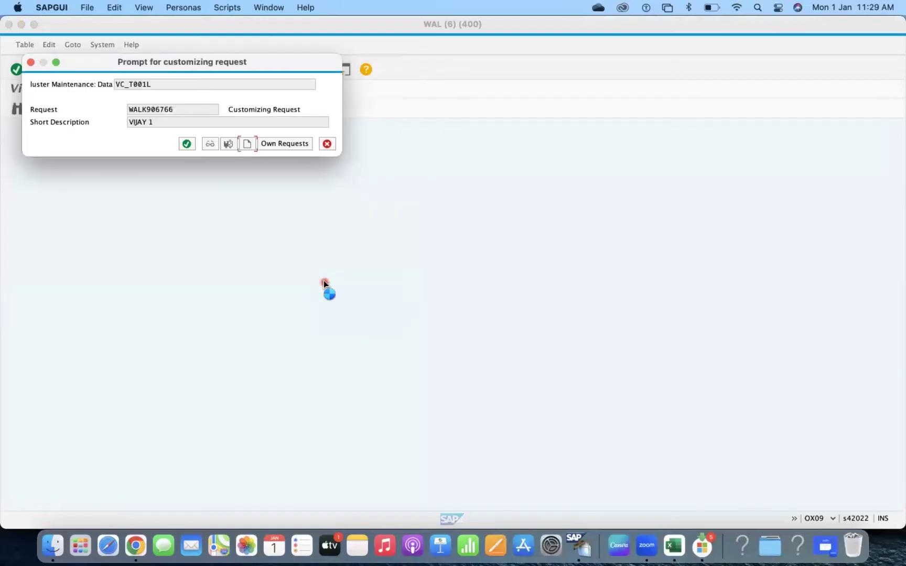
pyautogui.click(188, 144)
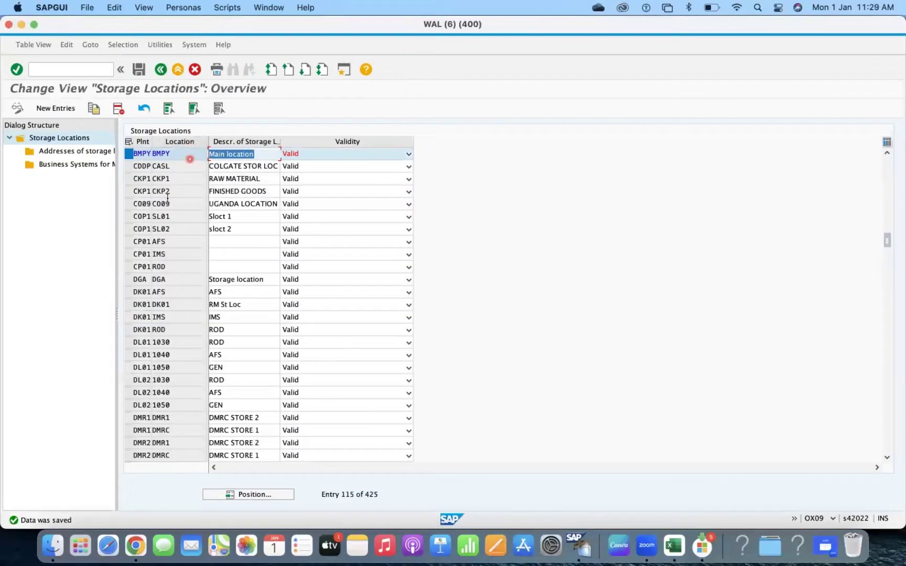
# - Examine the validity options of the BMPY storage location and read the field help on deprecated entries
pyautogui.click(127, 156)
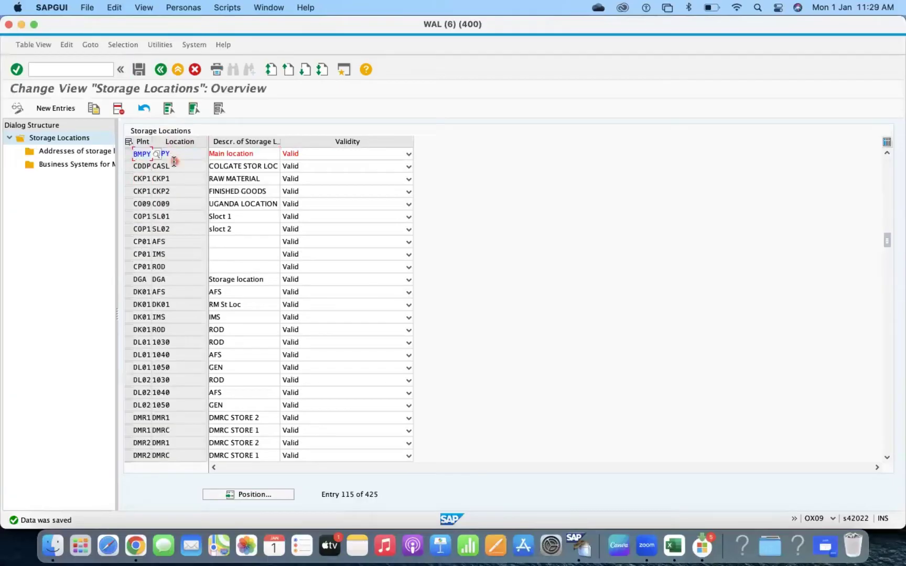
pyautogui.click(305, 152)
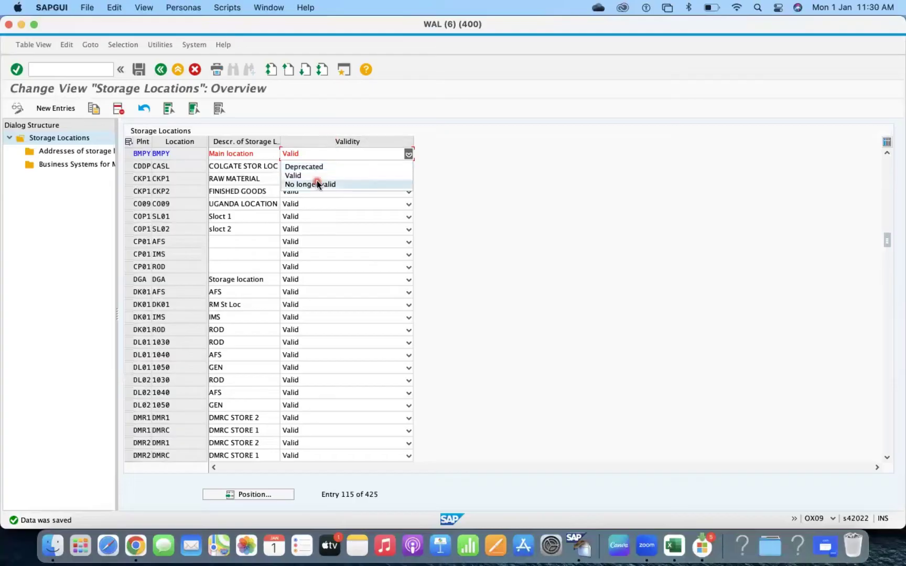
pyautogui.click(577, 176)
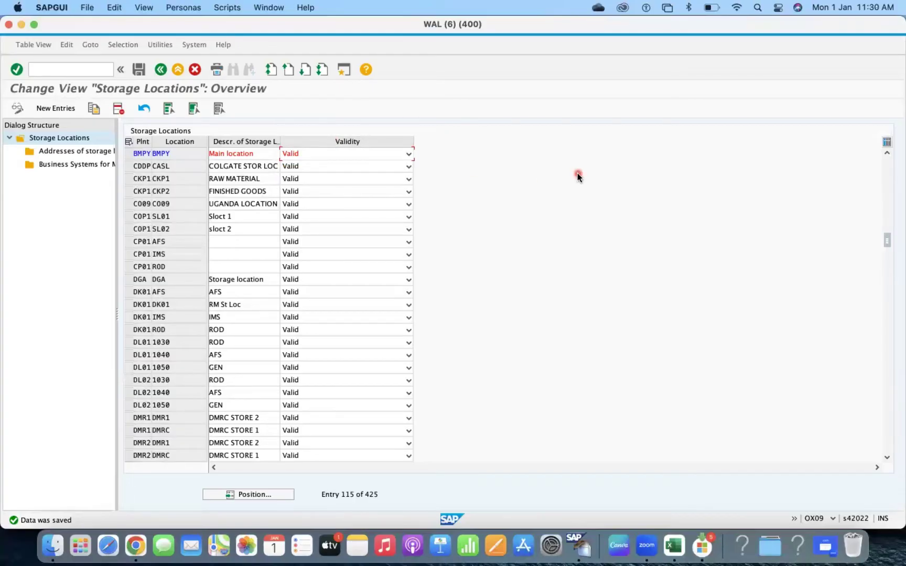
pyautogui.click(317, 154)
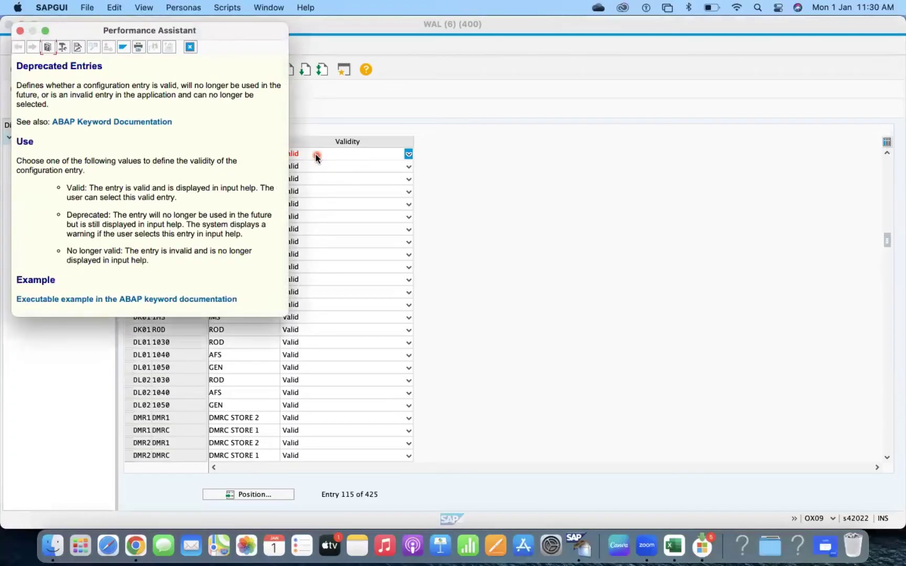
pyautogui.click(45, 31)
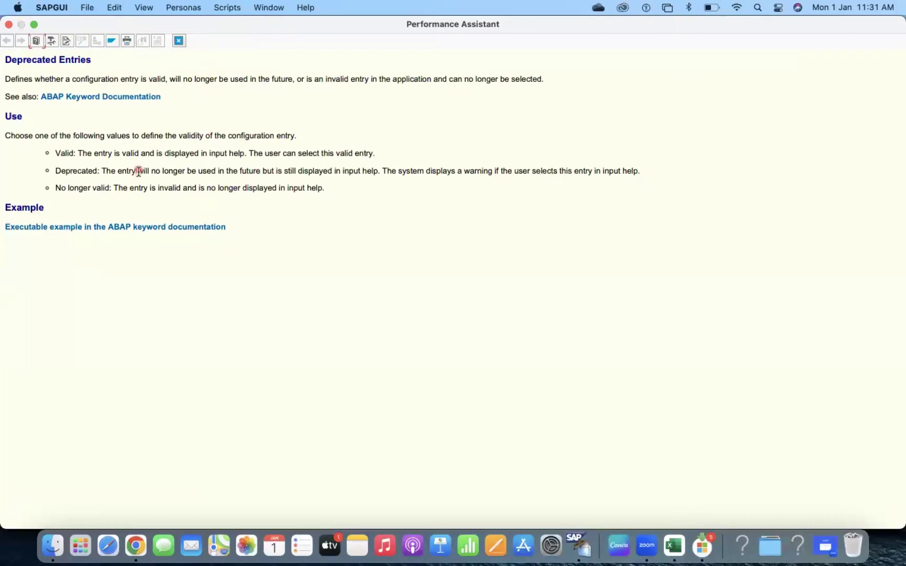
pyautogui.click(179, 41)
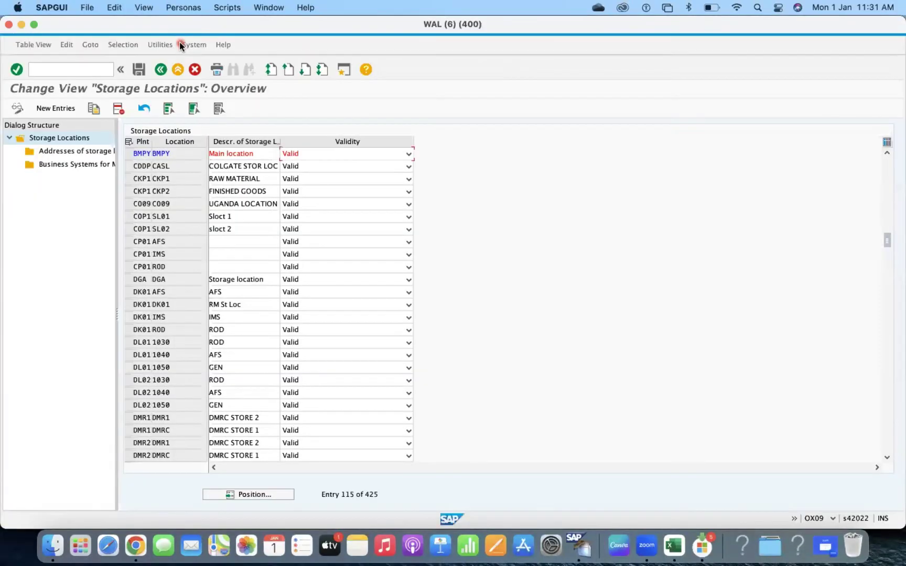
# - Try to copy the BMPY "Main location" entry using BMPY as the location code
pyautogui.click(127, 154)
pyautogui.click(94, 108)
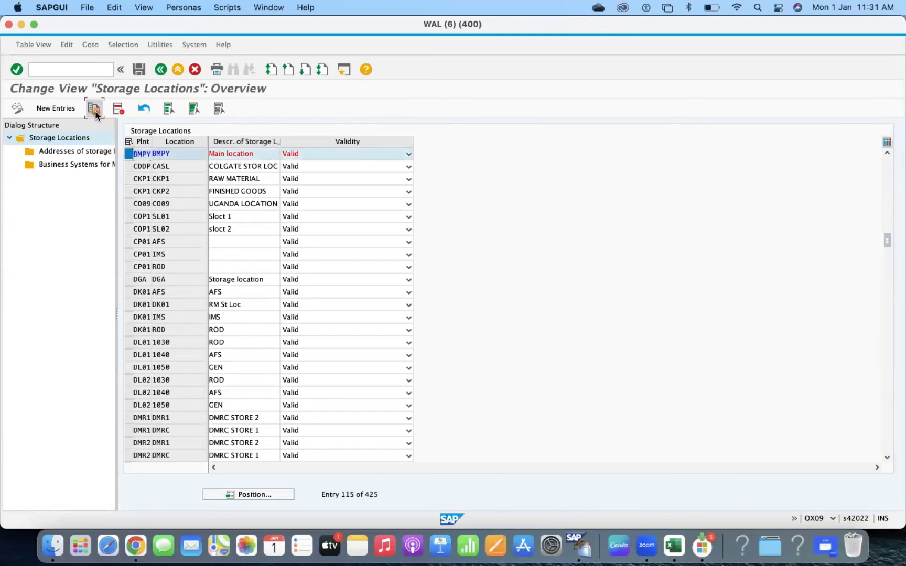
pyautogui.press('Tab')
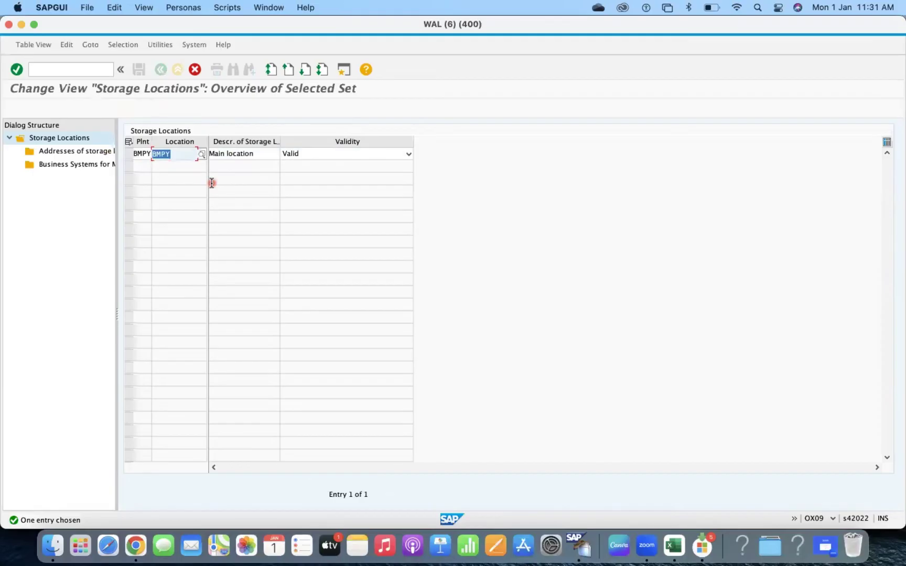
pyautogui.write('BMPY')
pyautogui.press('Return')
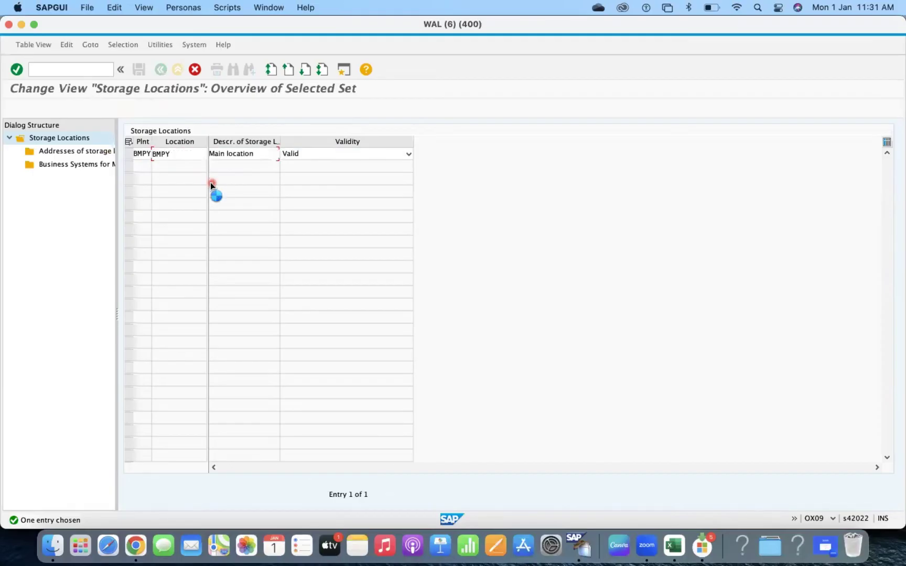
# - Try M001 as the location code of the copied BMPY entry
pyautogui.press('Tab')
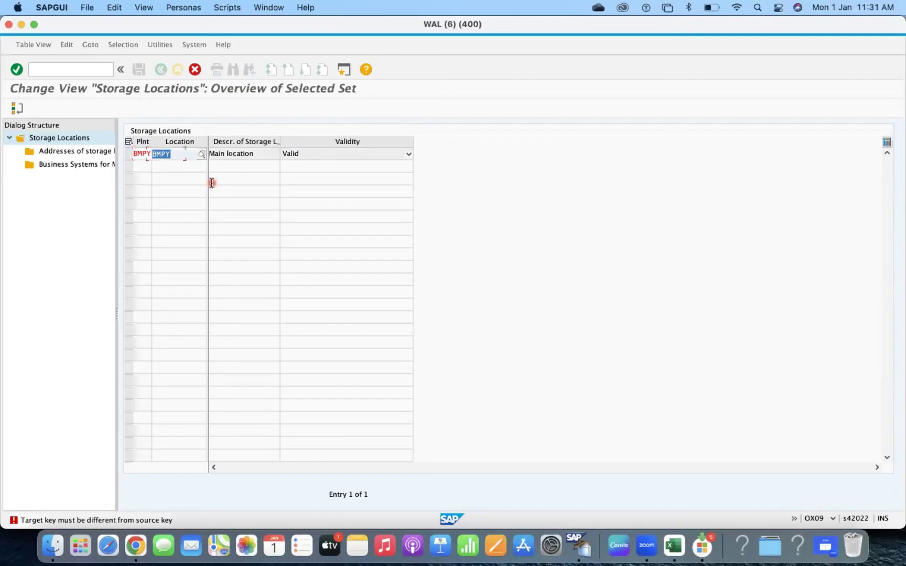
pyautogui.write('M')
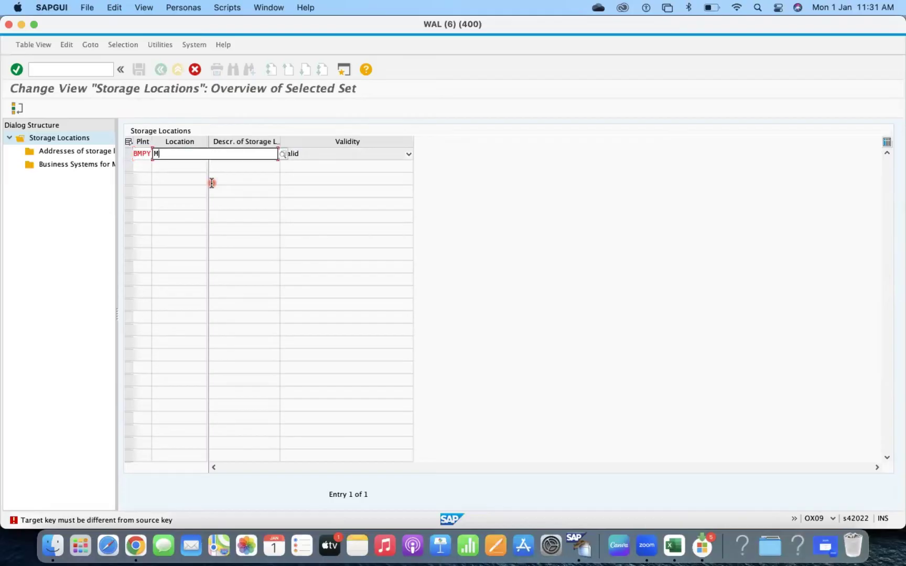
pyautogui.write('001')
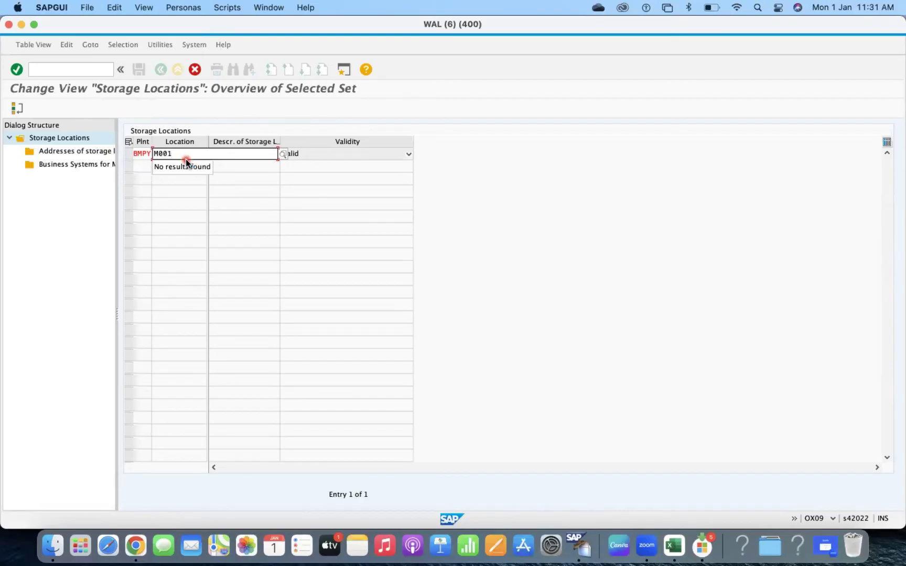
pyautogui.press('Escape')
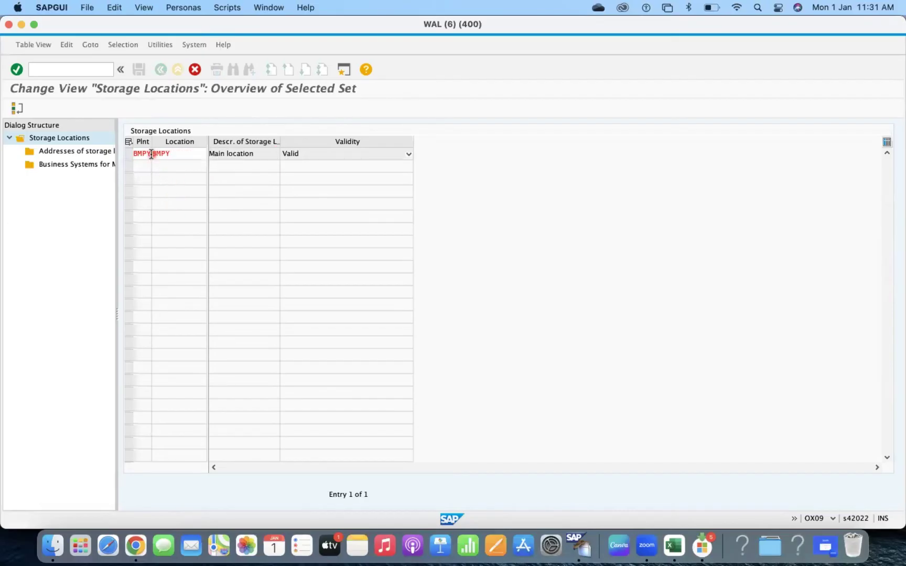
# - Clear the location code of the copied BMPY entry
pyautogui.click(173, 155)
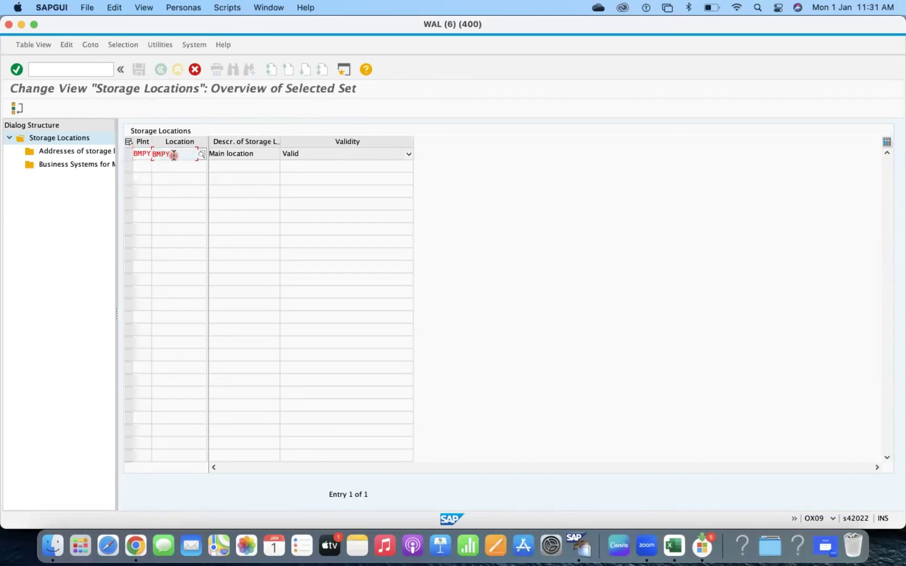
pyautogui.press('BackSpace')
pyautogui.press('BackSpace')
pyautogui.press('BackSpace')
pyautogui.press('BackSpace')
pyautogui.doubleClick(173, 155)
pyautogui.click(173, 156)
pyautogui.press('BackSpace')
pyautogui.press('BackSpace')
pyautogui.press('BackSpace')
pyautogui.press('BackSpace')
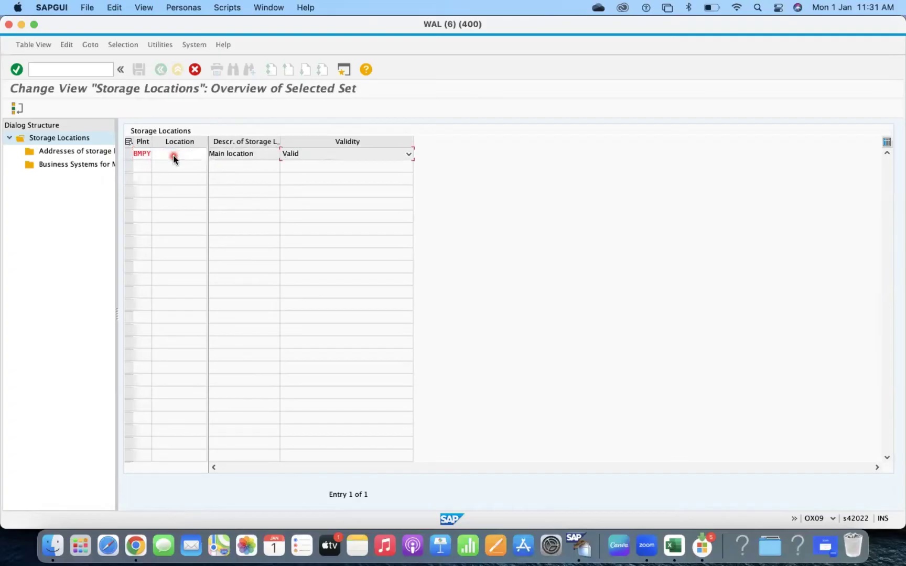
# - Enter M001 as the copy's location code and complete the copy, skipping the Business Systems for MES entry
pyautogui.click(173, 156)
pyautogui.write('M001')
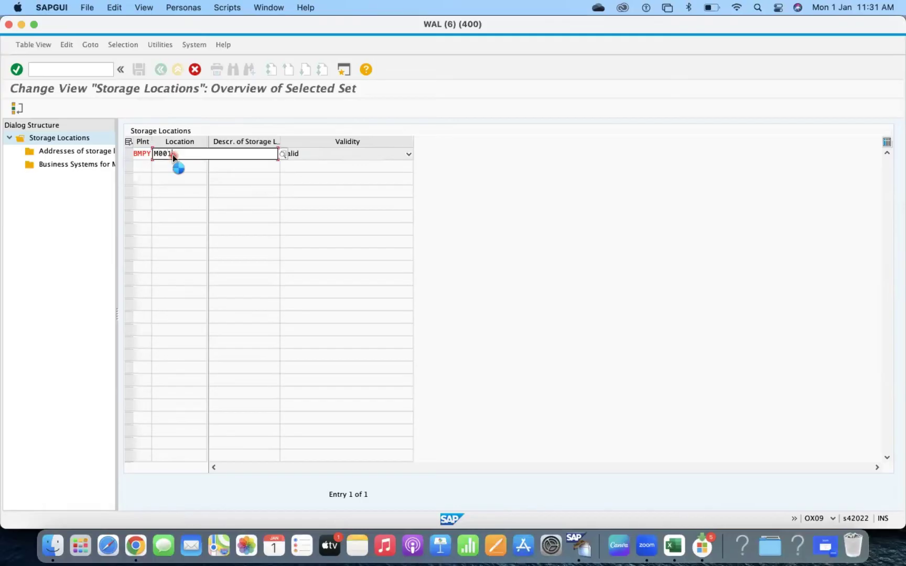
pyautogui.press('Return')
pyautogui.click(302, 134)
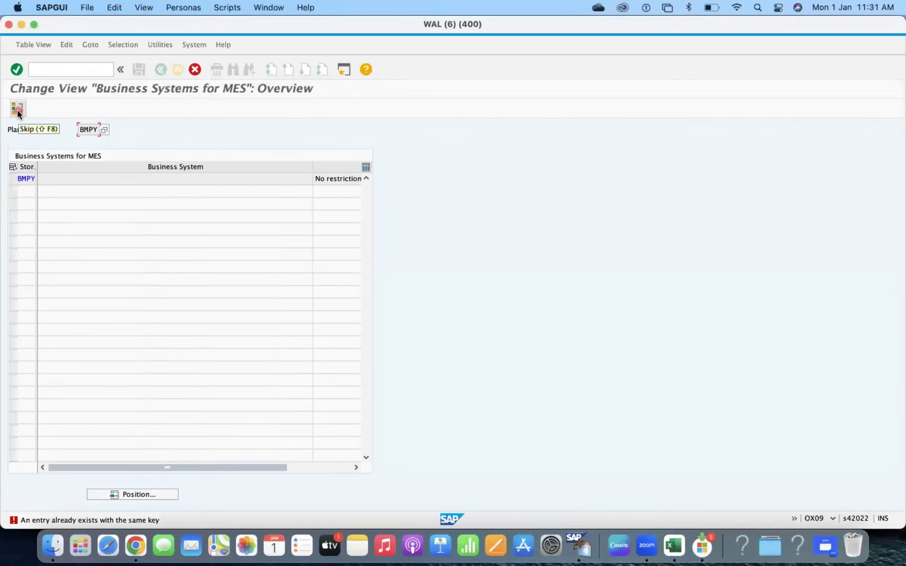
pyautogui.click(52, 134)
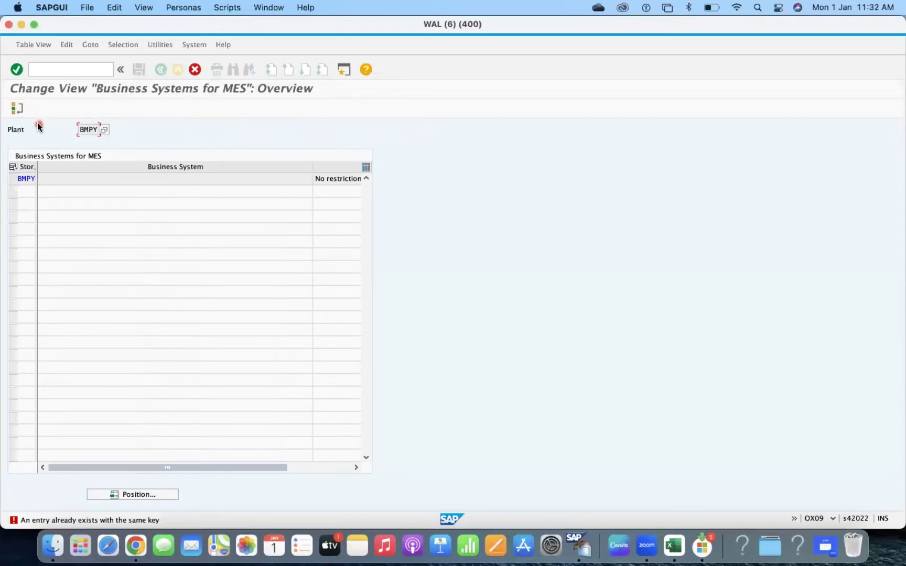
pyautogui.click(16, 108)
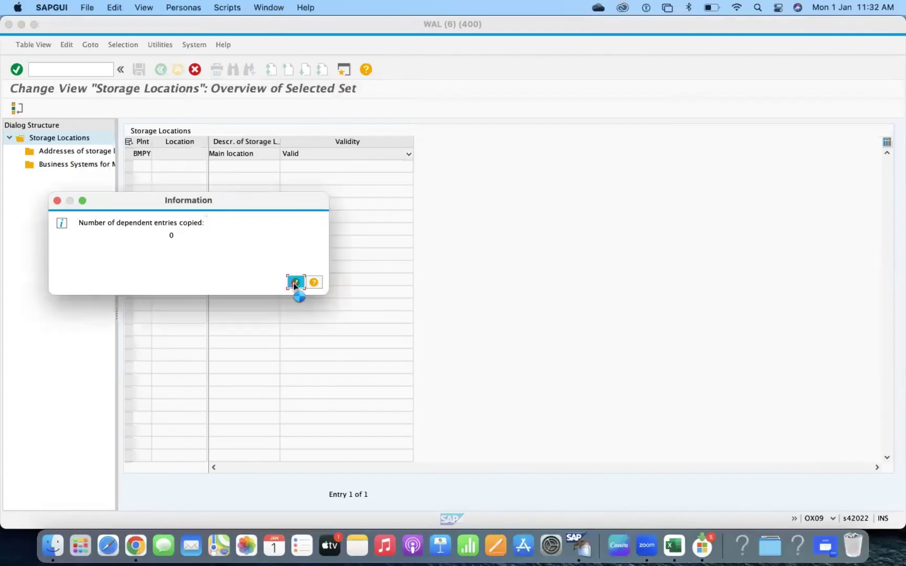
pyautogui.click(295, 284)
# - Try to fill in a location code beginning with M00 in the copied BMPY row of the overview
pyautogui.write('M0')
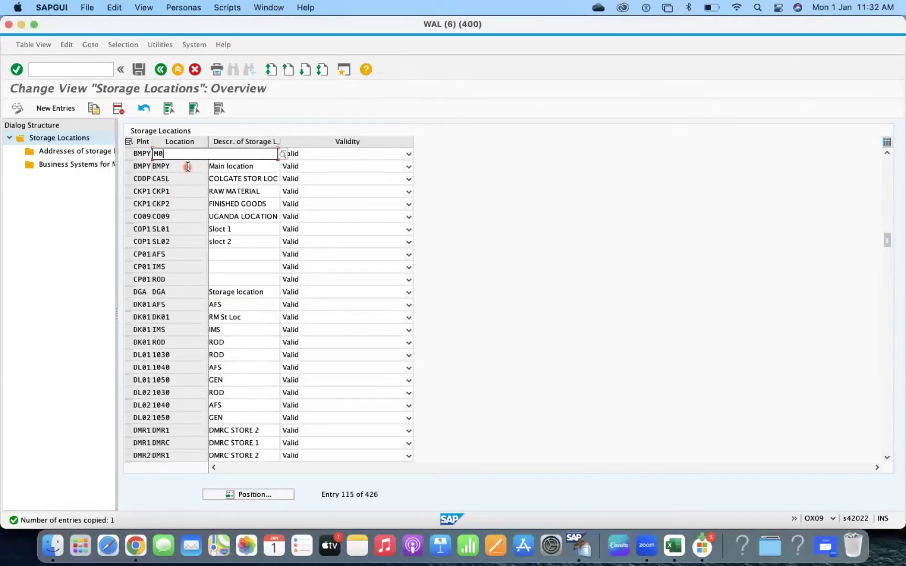
pyautogui.press('BackSpace')
pyautogui.press('BackSpace')
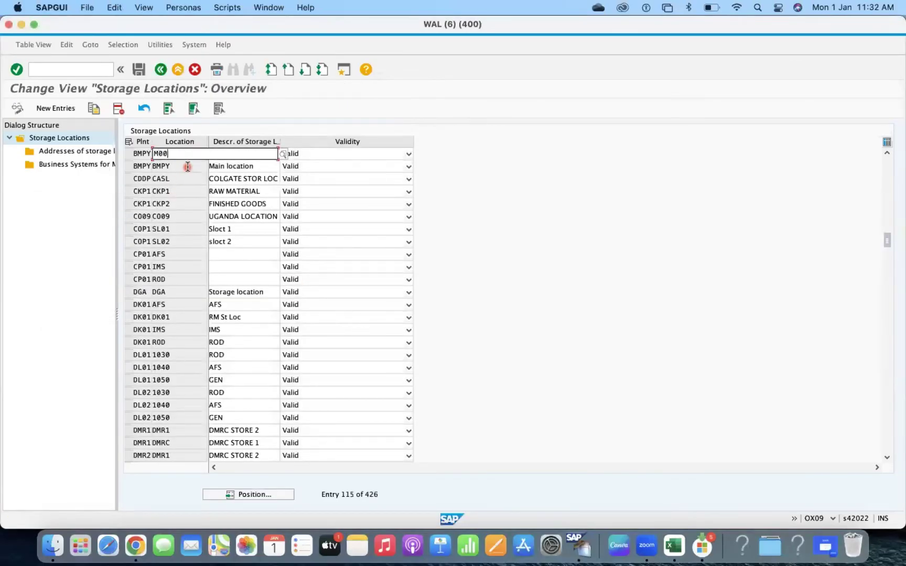
pyautogui.press('Tab')
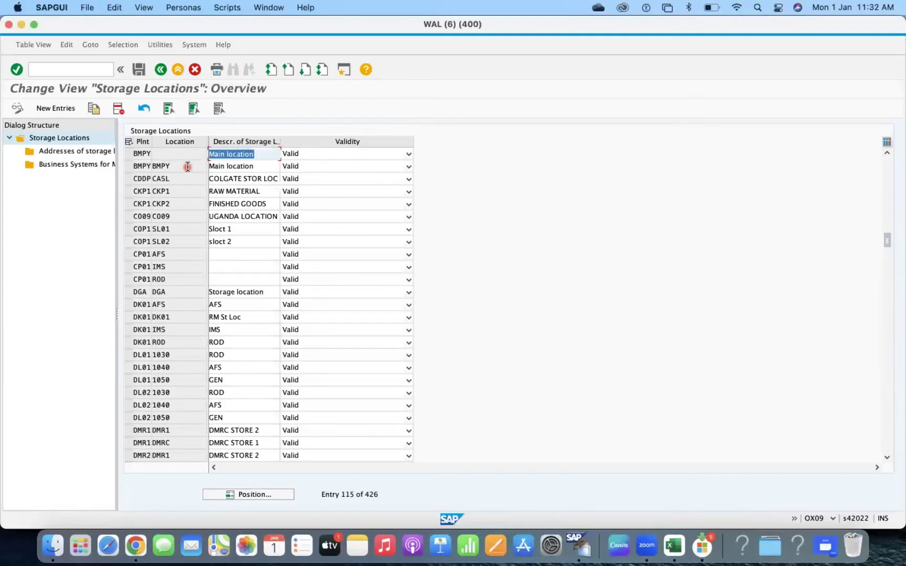
# - Delete the copied BMPY entry that has no location code, including its dependent entries, and save the storage locations
pyautogui.click(128, 154)
pyautogui.click(118, 111)
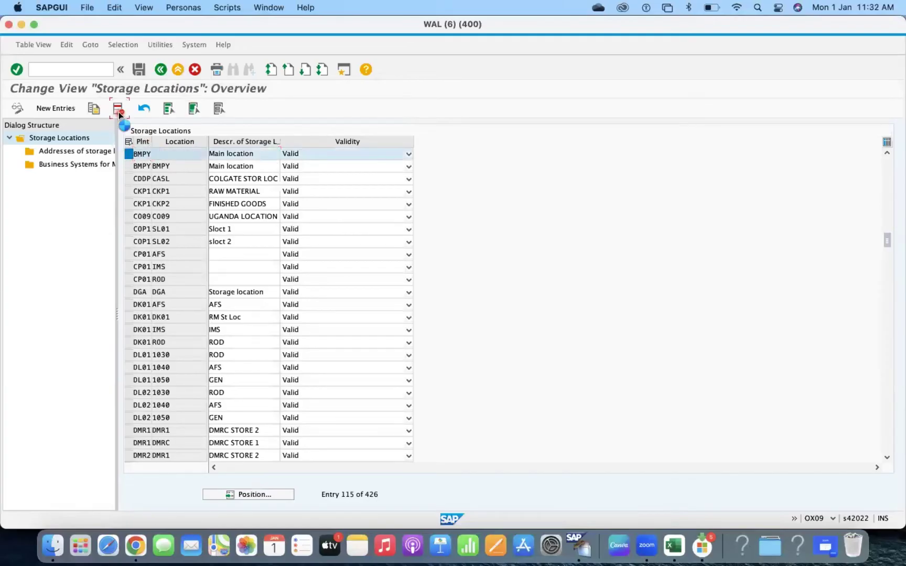
pyautogui.click(330, 136)
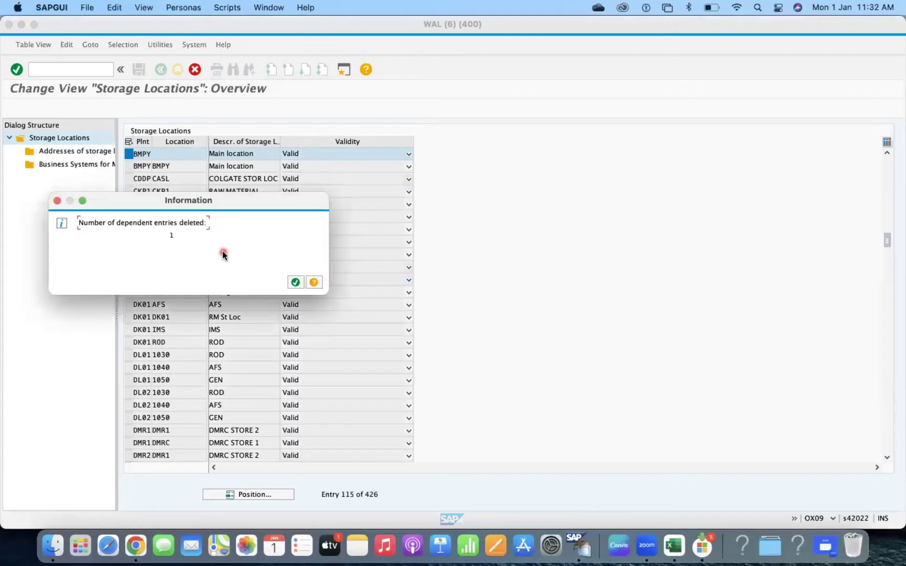
pyautogui.press('Return')
pyautogui.hotkey('ctrl', 's')
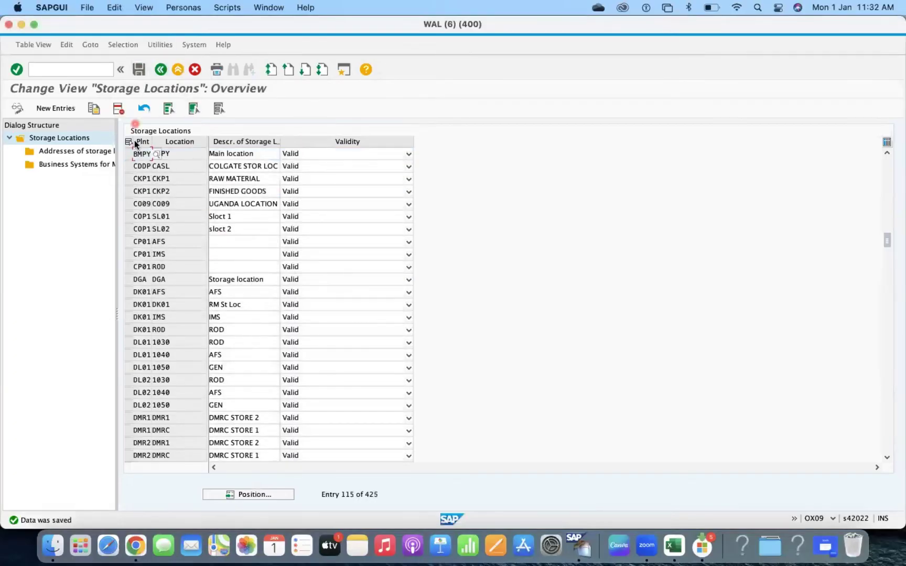
# - Copy plant BMPY's main location entry to a new entry with the location code M001
pyautogui.click(132, 166)
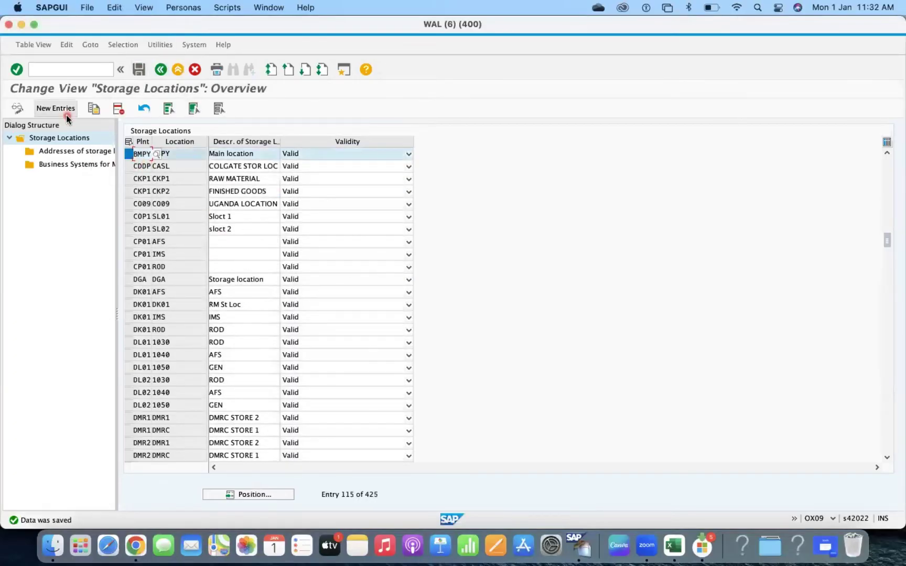
pyautogui.click(93, 112)
pyautogui.press('Tab')
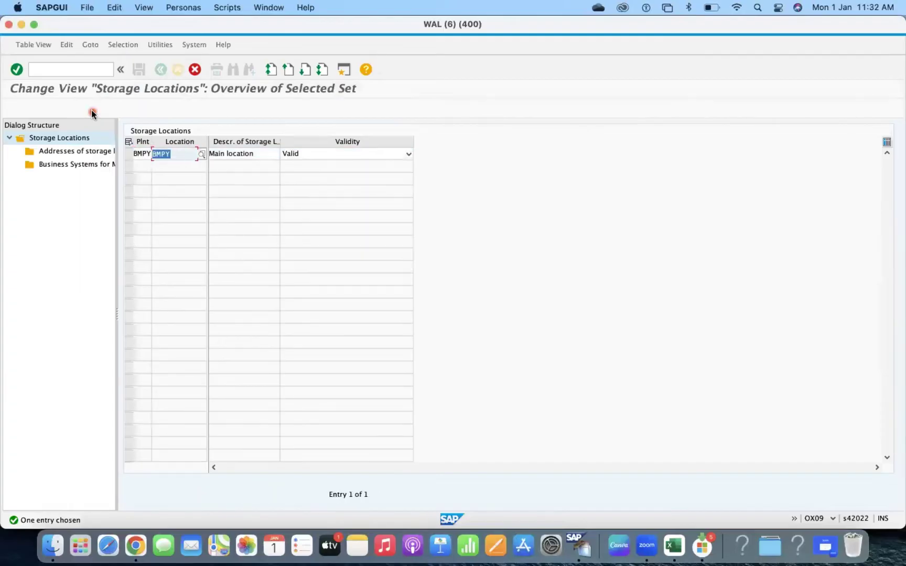
pyautogui.write('BMPY')
pyautogui.press('Return')
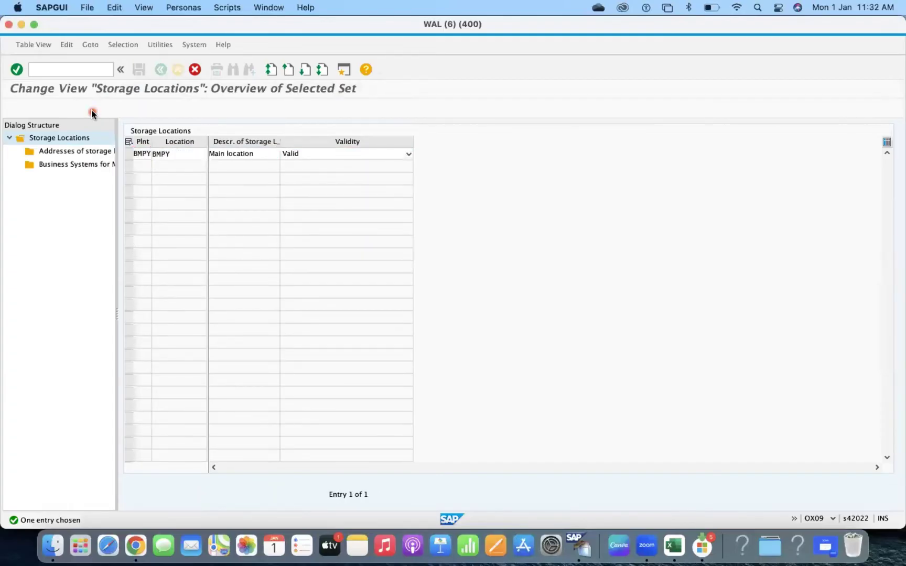
pyautogui.press('Tab')
pyautogui.write('M001')
pyautogui.press('Return')
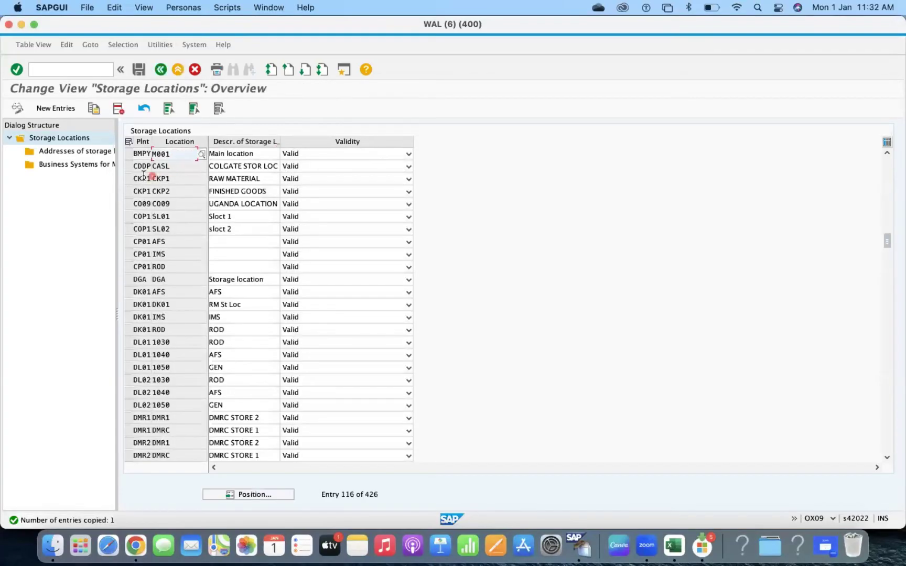
# - Copy the BMPY entry M001 to a new entry with the location code M002
pyautogui.click(128, 153)
pyautogui.click(98, 113)
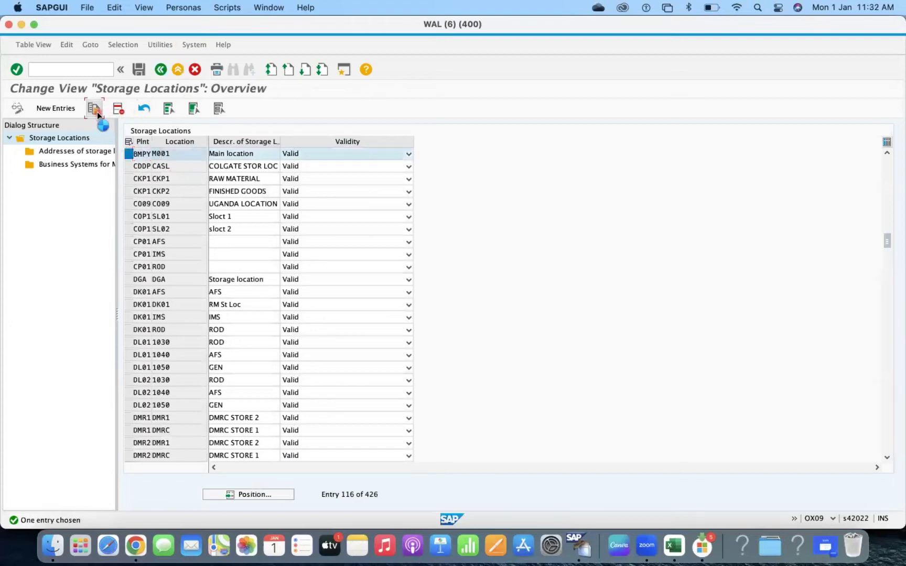
pyautogui.write('M001')
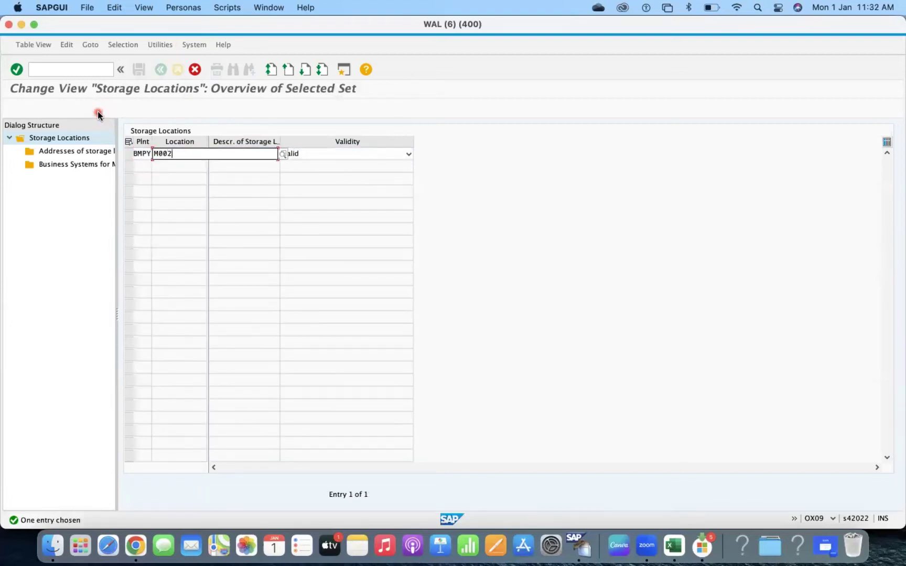
pyautogui.press('Return')
pyautogui.press('Tab')
pyautogui.write('M001')
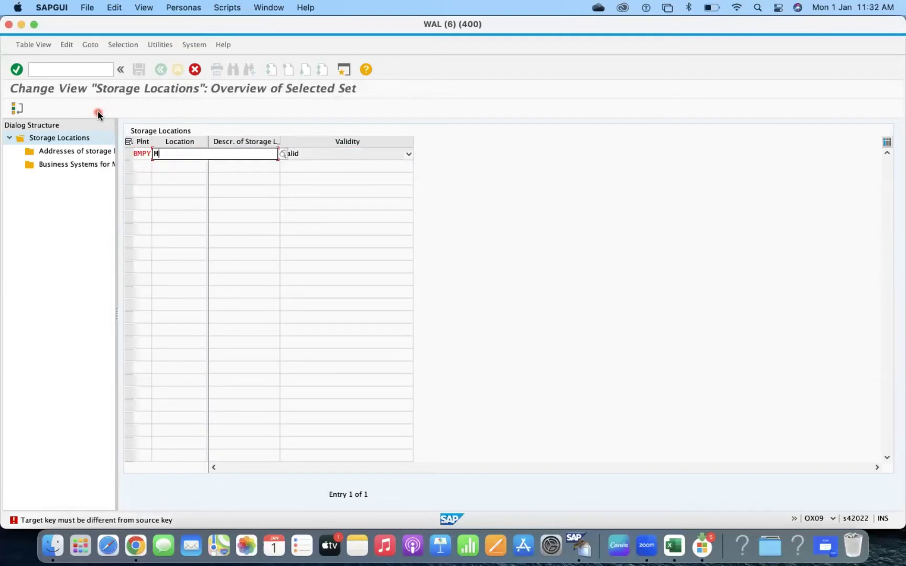
pyautogui.press('Return')
pyautogui.press('Tab')
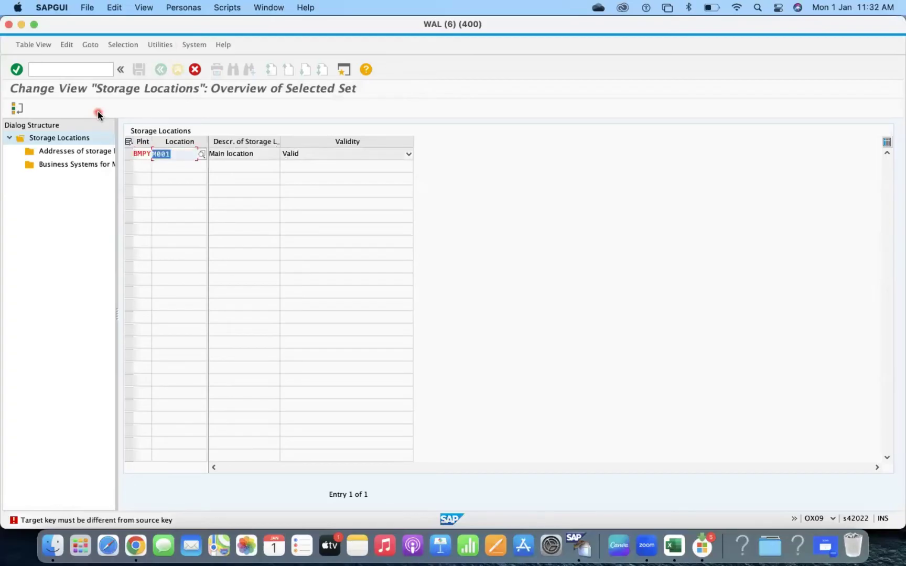
pyautogui.write('M002')
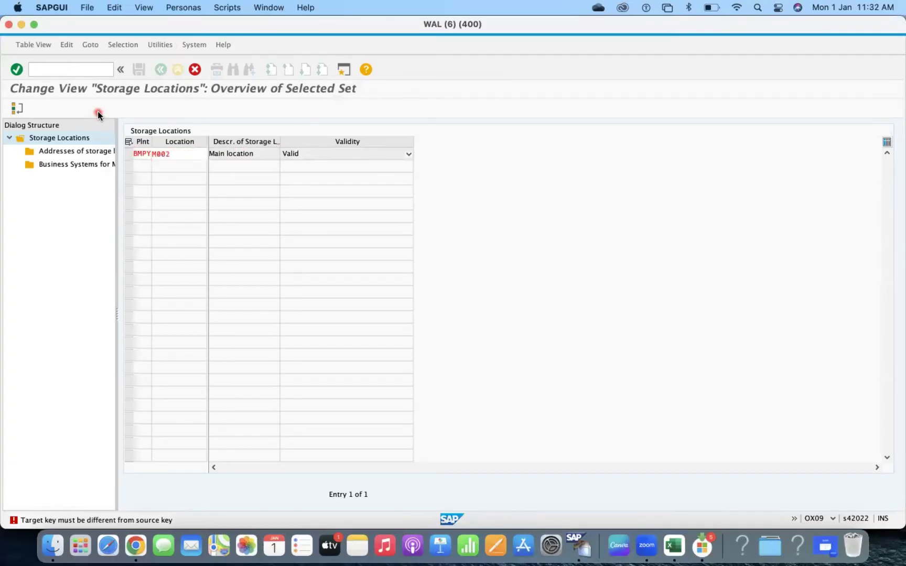
pyautogui.press('Return')
# - Start copying the BMPY entry M002 and try to give the copy the location code M003
pyautogui.click(128, 153)
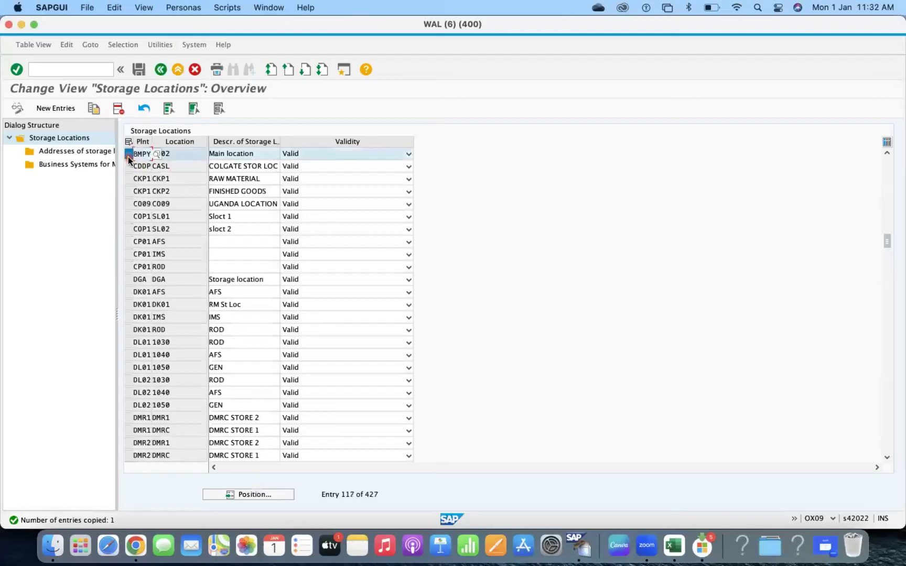
pyautogui.click(94, 109)
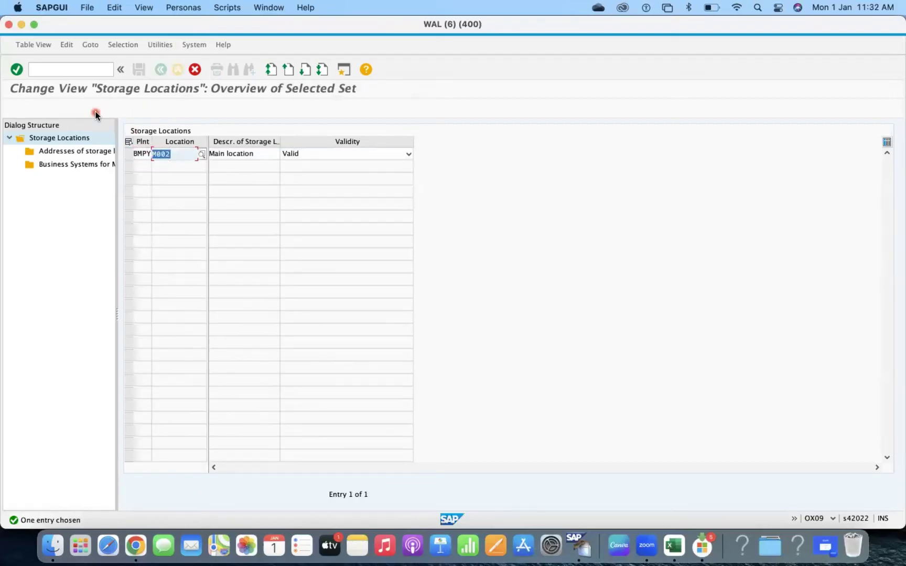
pyautogui.write('M002')
pyautogui.press('Return')
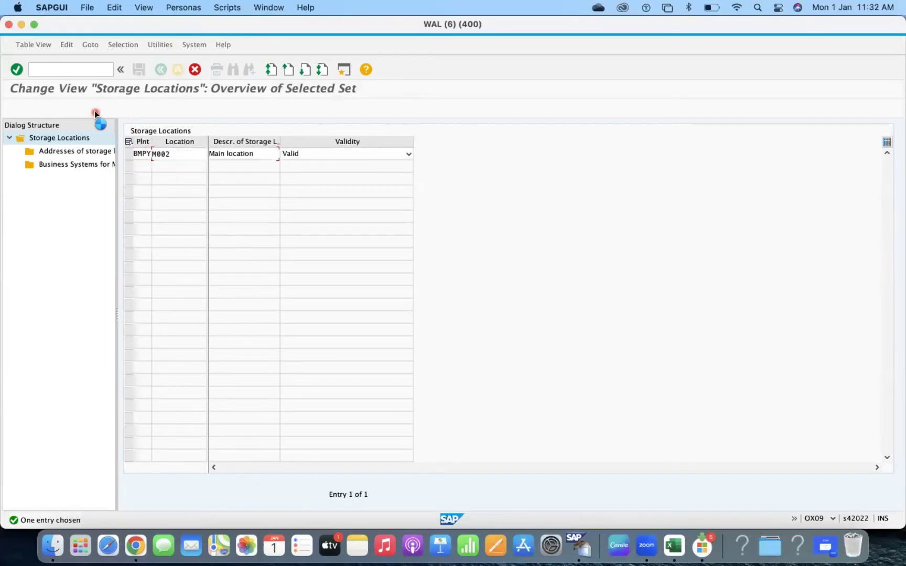
pyautogui.press('Tab')
pyautogui.write('M002')
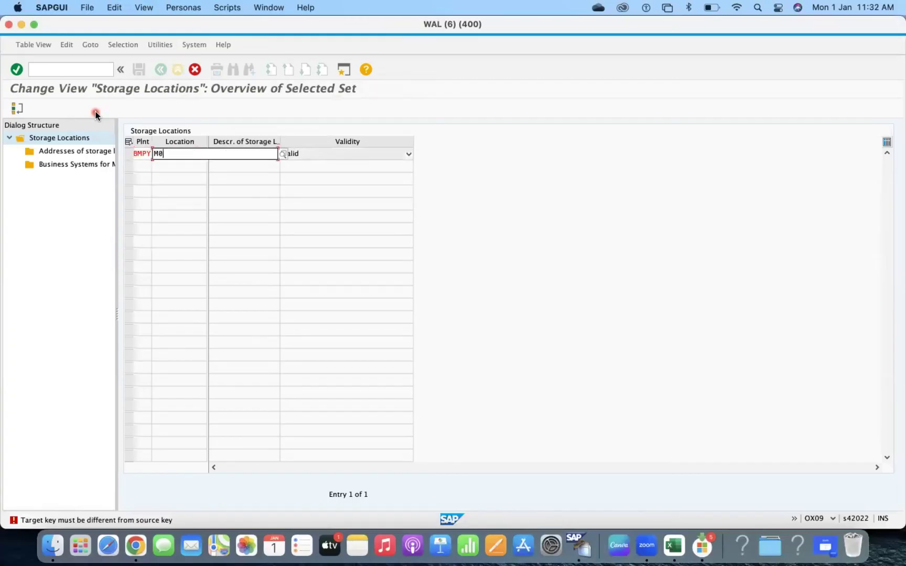
pyautogui.press('Return')
pyautogui.press('Tab')
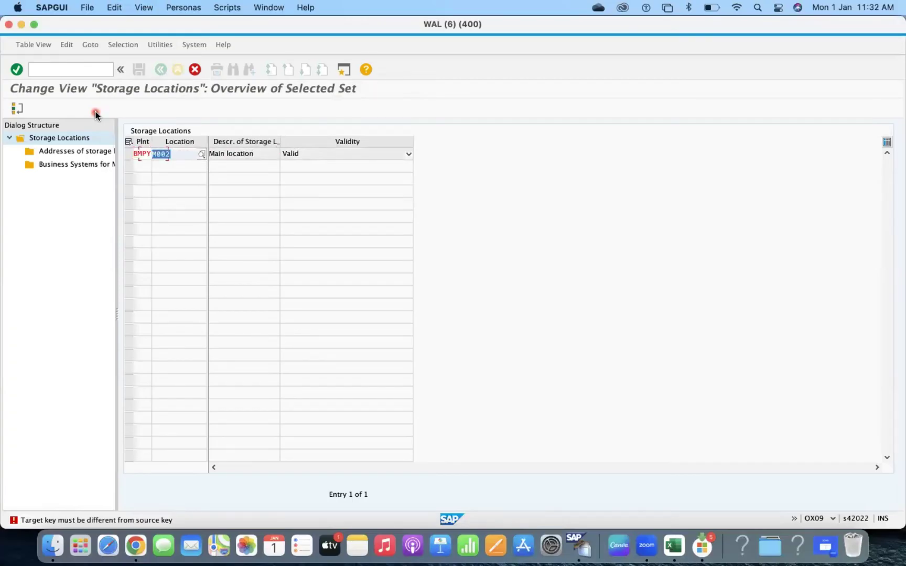
pyautogui.write('M00')
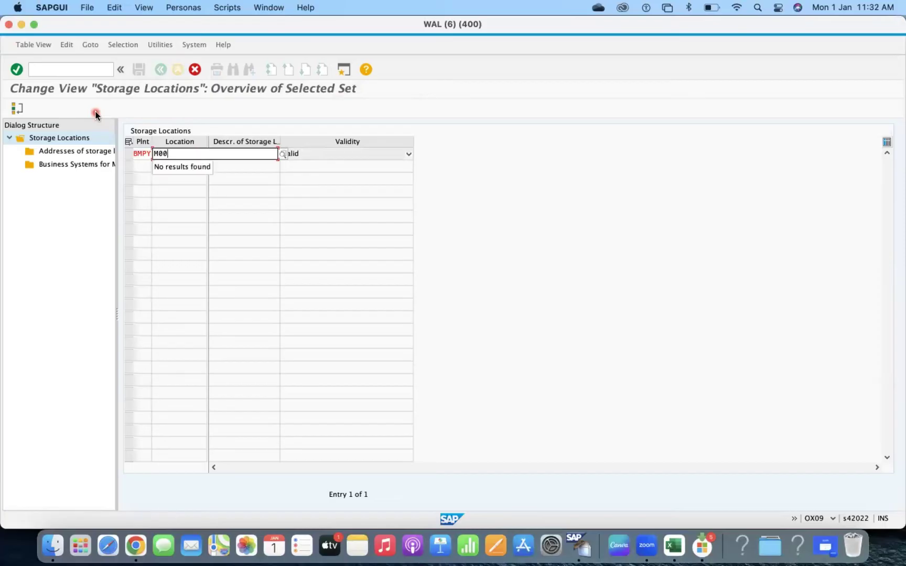
pyautogui.write('3')
pyautogui.press('Return')
# - Replace the copied entry's location code with M003, complete the copy and save the storage locations
pyautogui.click(168, 153)
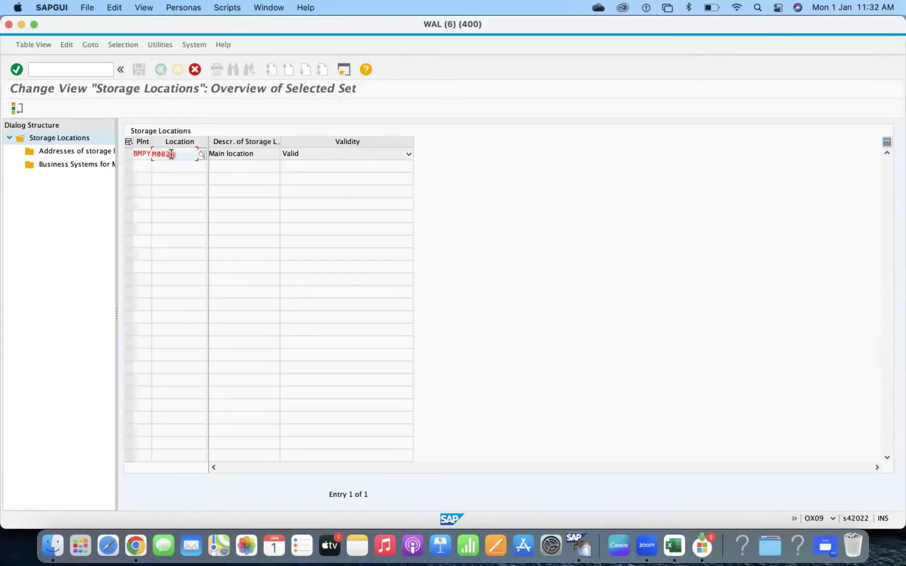
pyautogui.press('BackSpace')
pyautogui.write('3')
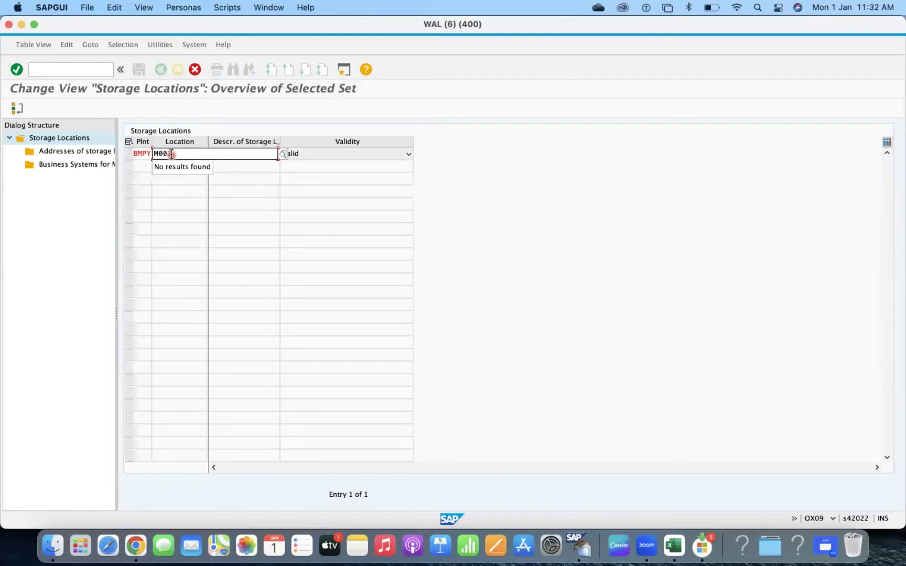
pyautogui.press('Return')
pyautogui.click(171, 154)
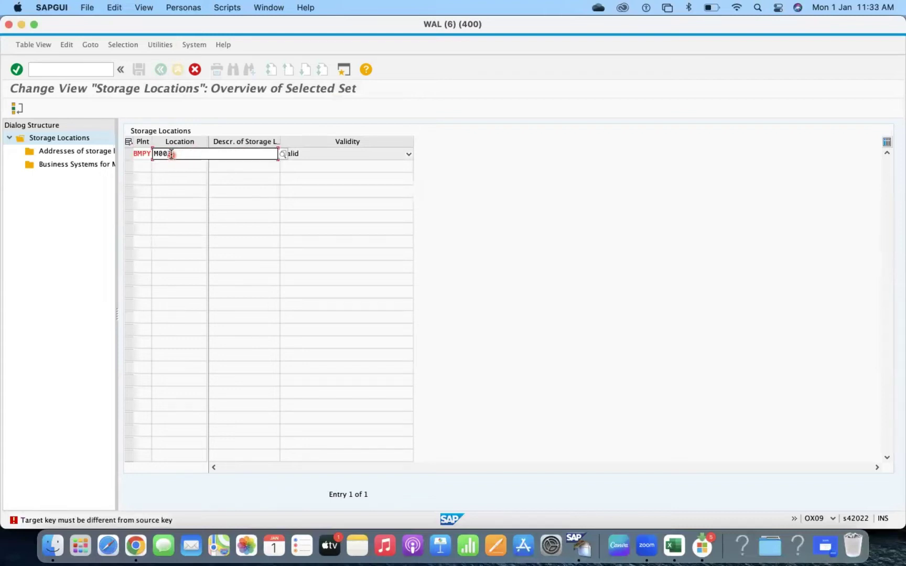
pyautogui.doubleClick(171, 154)
pyautogui.click(171, 154)
pyautogui.doubleClick(171, 153)
pyautogui.doubleClick(171, 153)
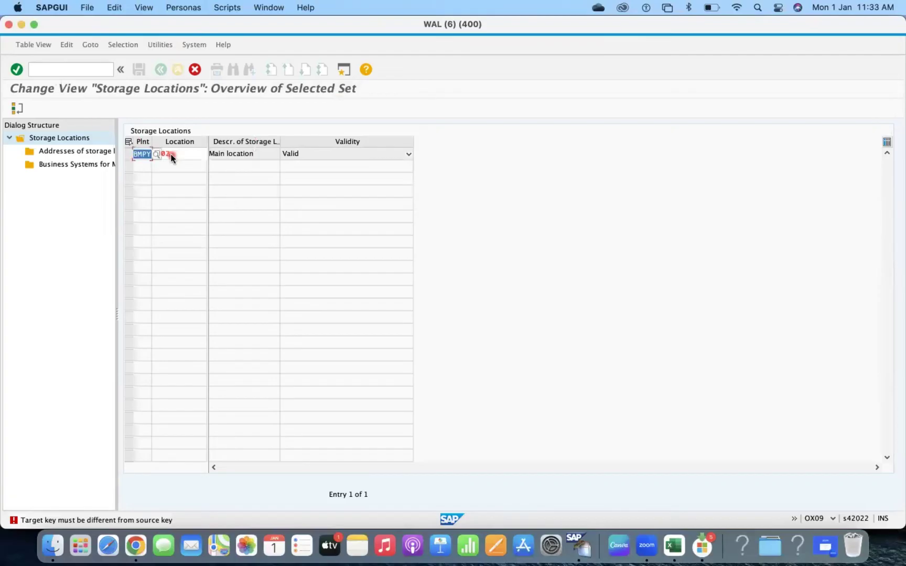
pyautogui.click(171, 154)
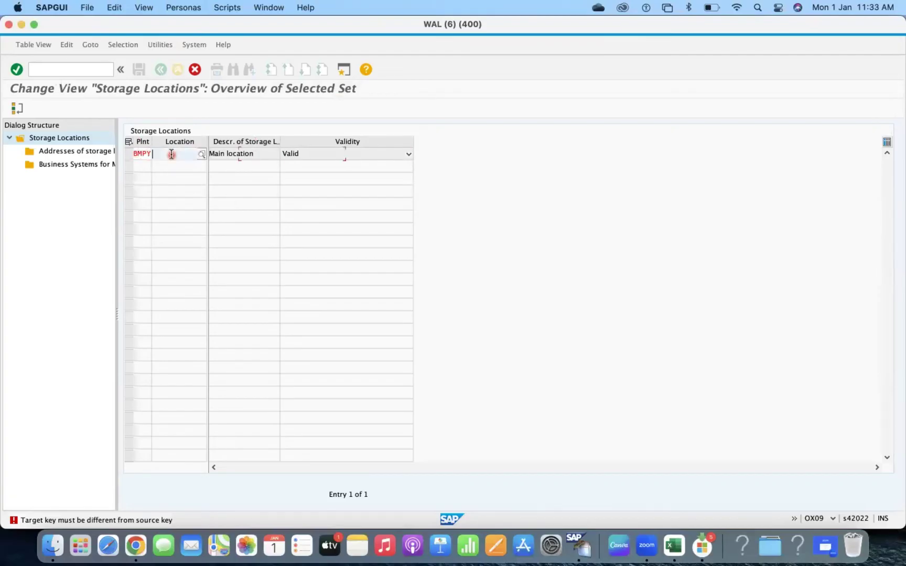
pyautogui.write('3')
pyautogui.press('Return')
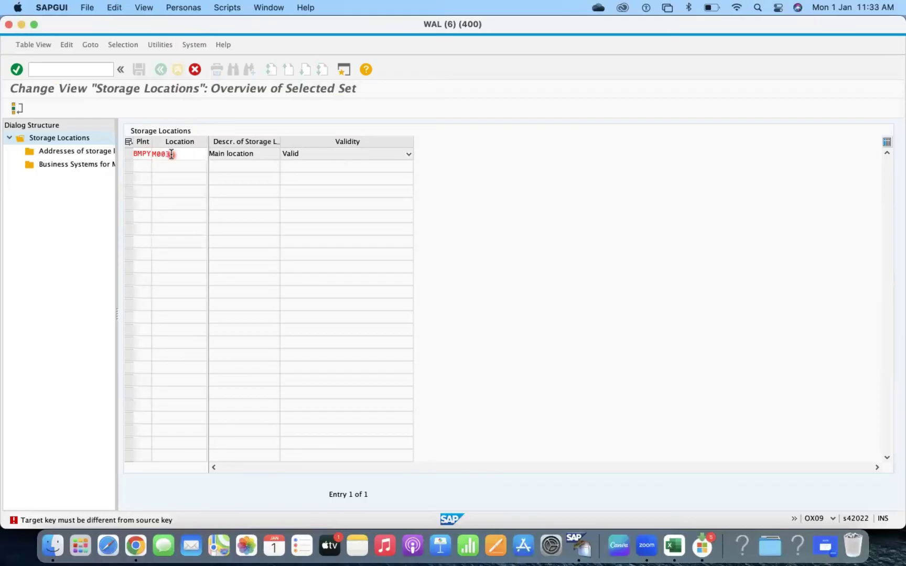
pyautogui.click(140, 69)
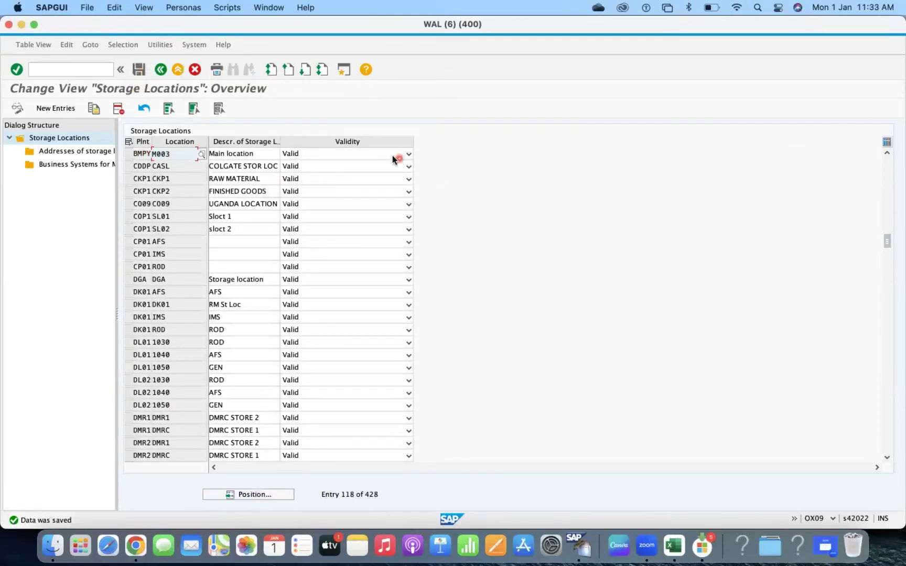
# - Set the validity of BMPY location M003 to No longer valid and save the change
pyautogui.click(313, 154)
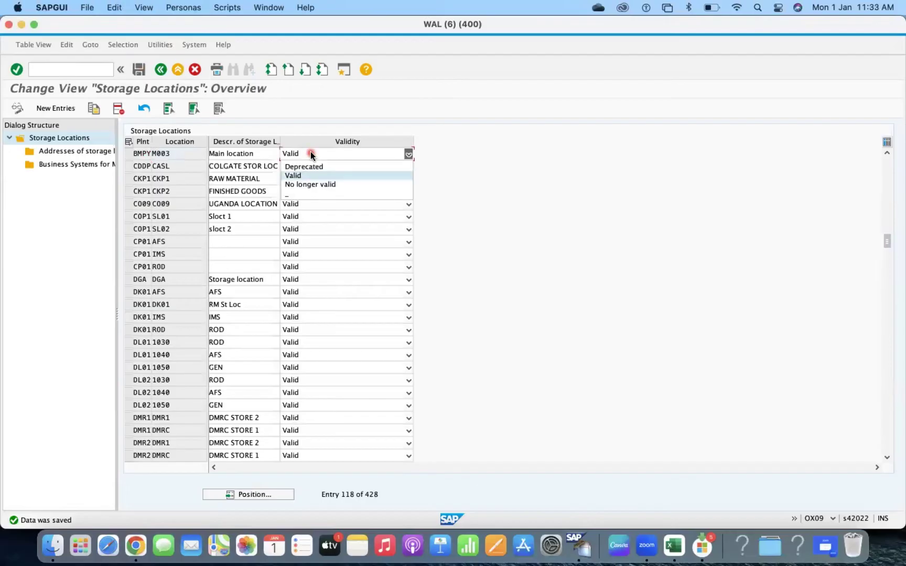
pyautogui.click(307, 184)
pyautogui.click(135, 160)
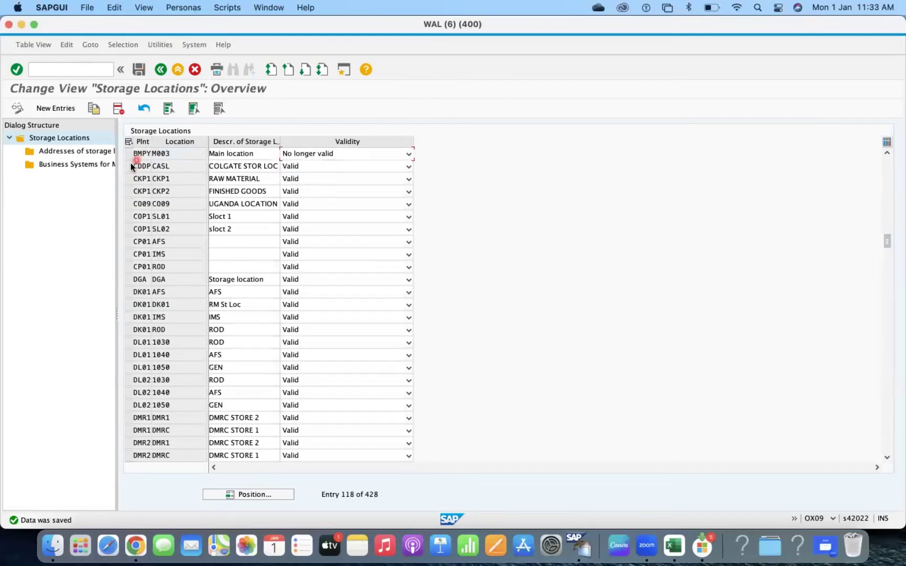
pyautogui.click(178, 174)
pyautogui.click(342, 152)
pyautogui.click(139, 76)
pyautogui.click(155, 153)
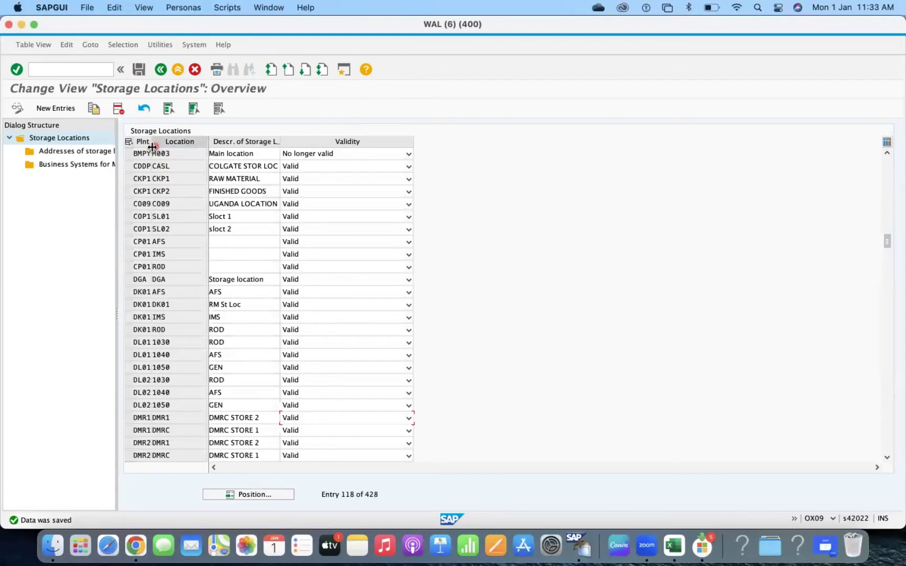
# - Position the storage location list at the entry for plant BMPY, location BMPY
pyautogui.click(247, 494)
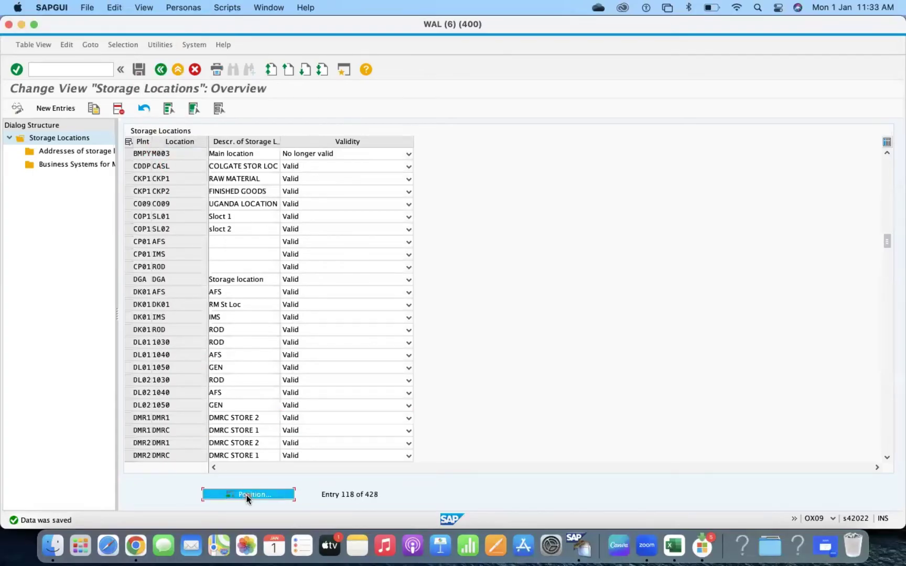
pyautogui.write('BMPY')
pyautogui.press('Tab')
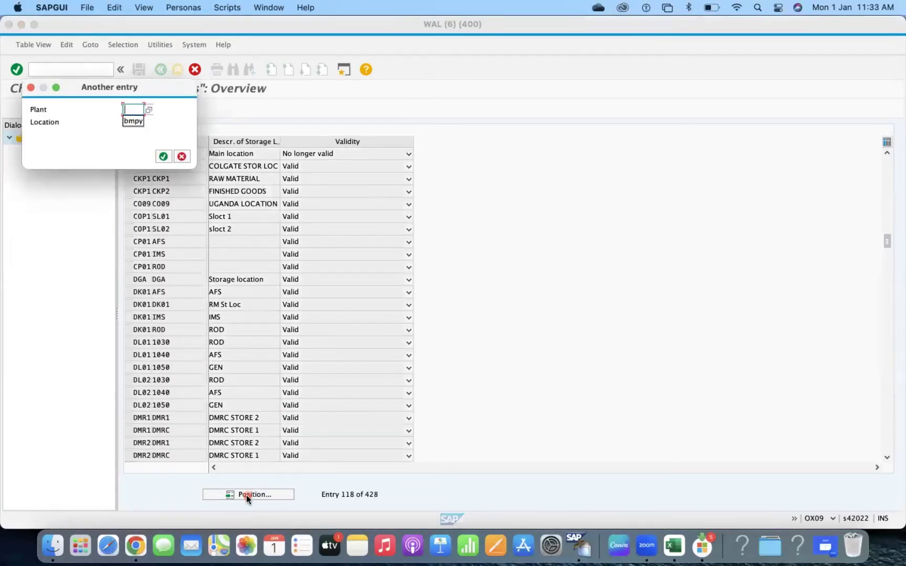
pyautogui.write('BMPY')
pyautogui.press('Return')
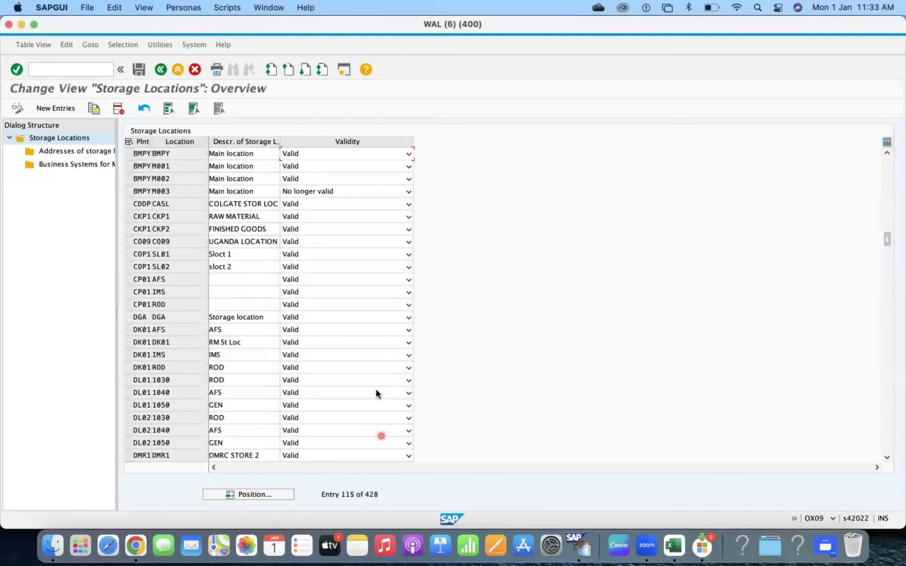
# - Set the validity of BMPY location M002 to Deprecated, save it and switch the overview to display mode
pyautogui.click(319, 179)
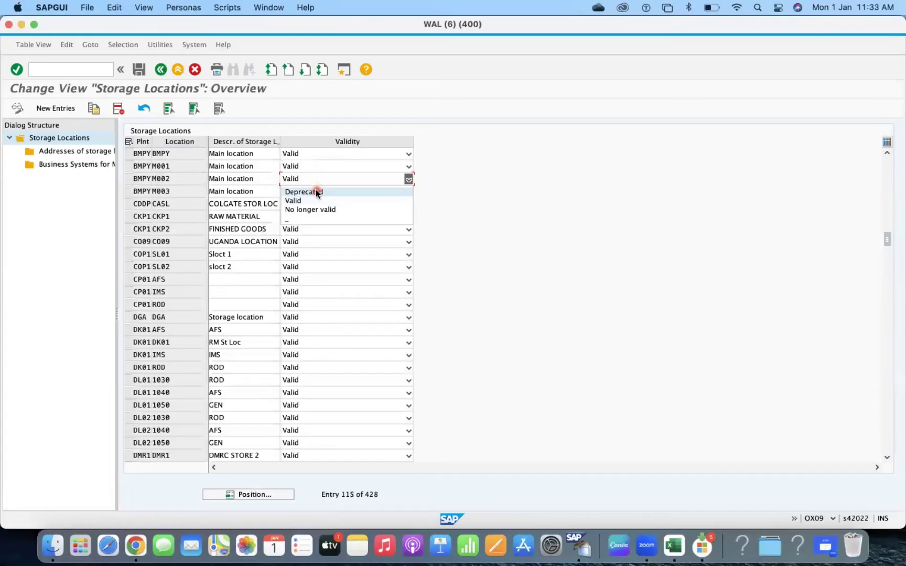
pyautogui.click(317, 192)
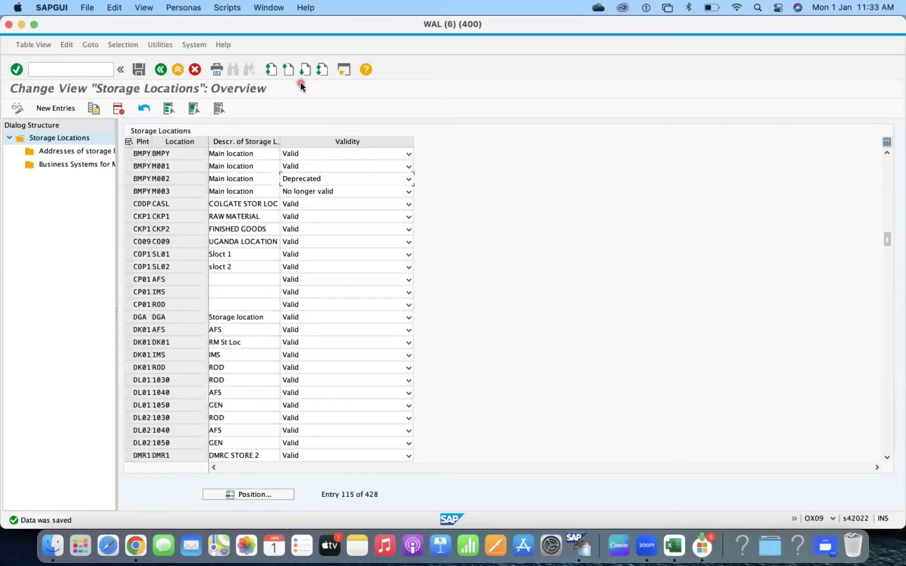
pyautogui.click(16, 115)
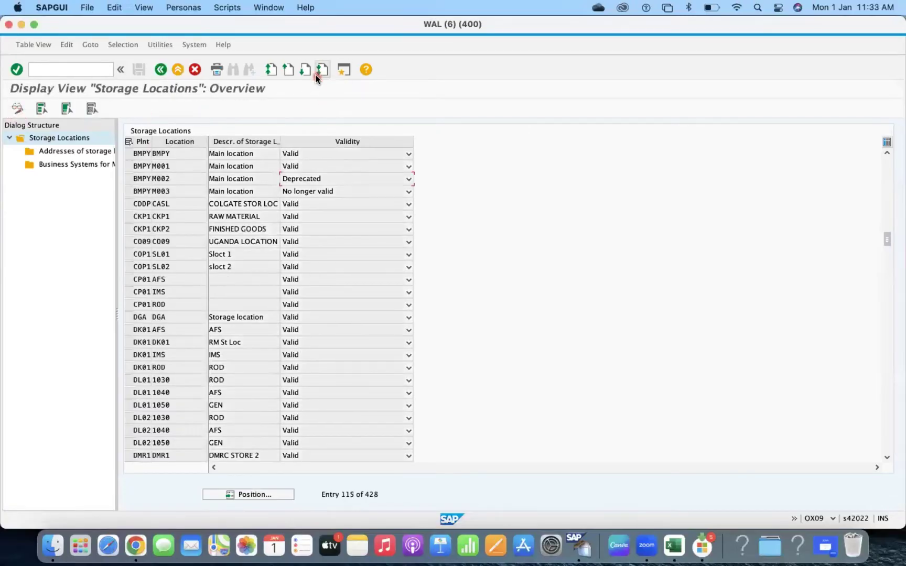
# - Start transaction MIGO in a new session and enter 8000362 as the transfer posting's source material
pyautogui.click(343, 70)
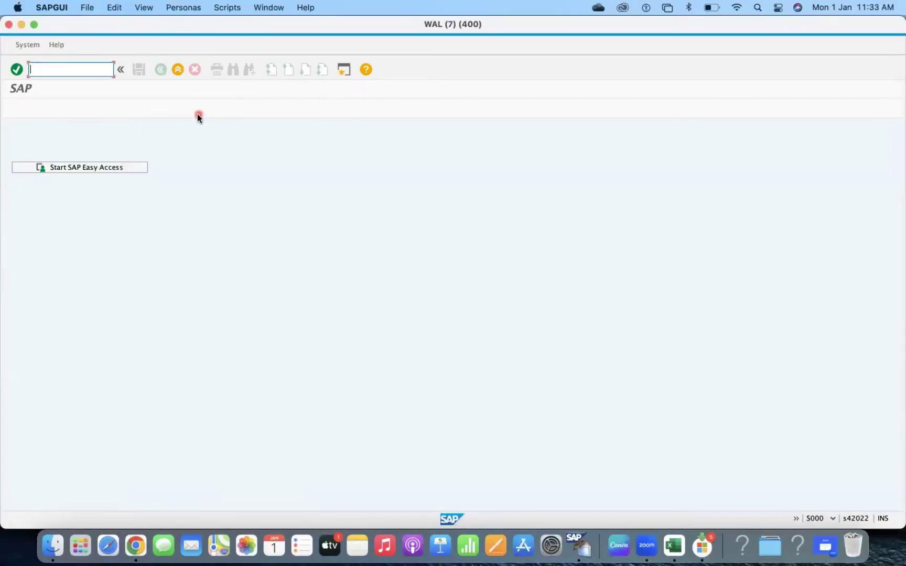
pyautogui.write('MIGO')
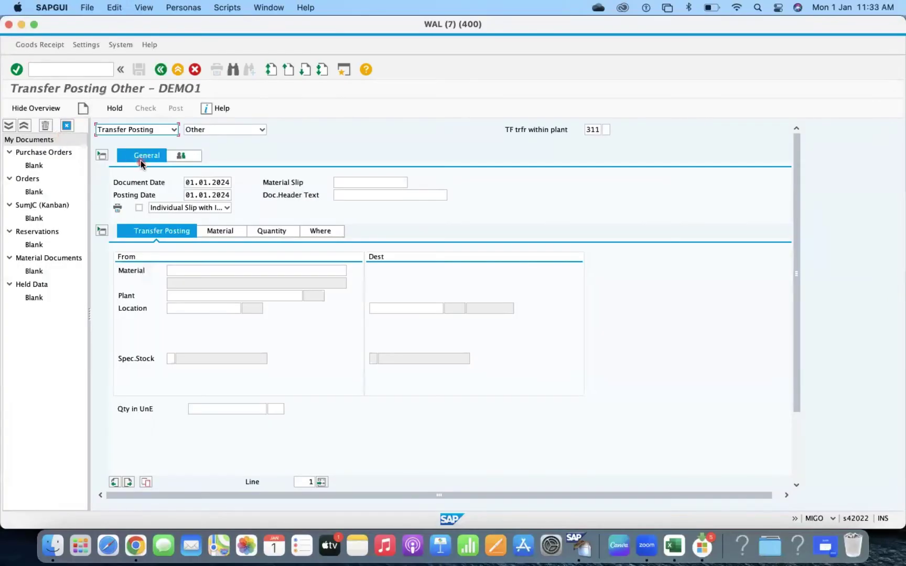
pyautogui.click(171, 270)
pyautogui.click(171, 269)
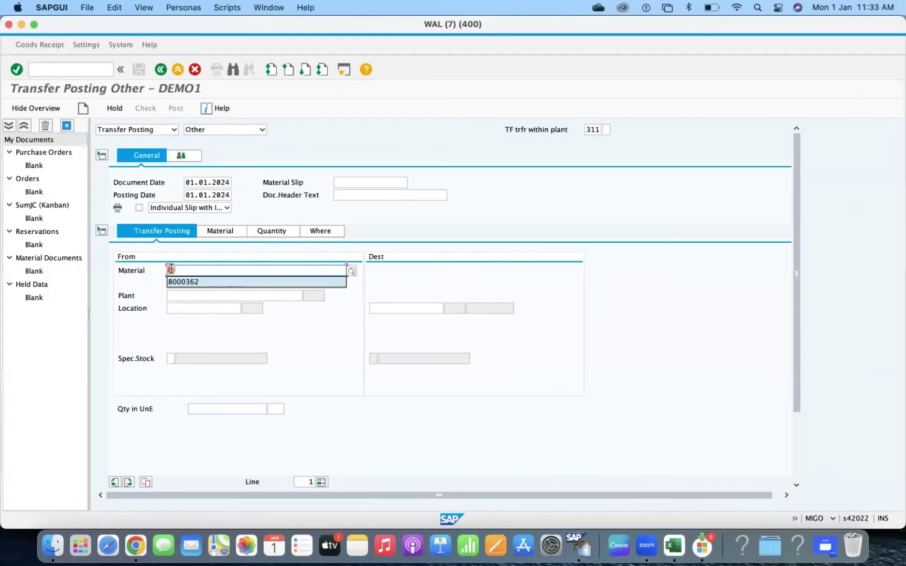
pyautogui.click(175, 282)
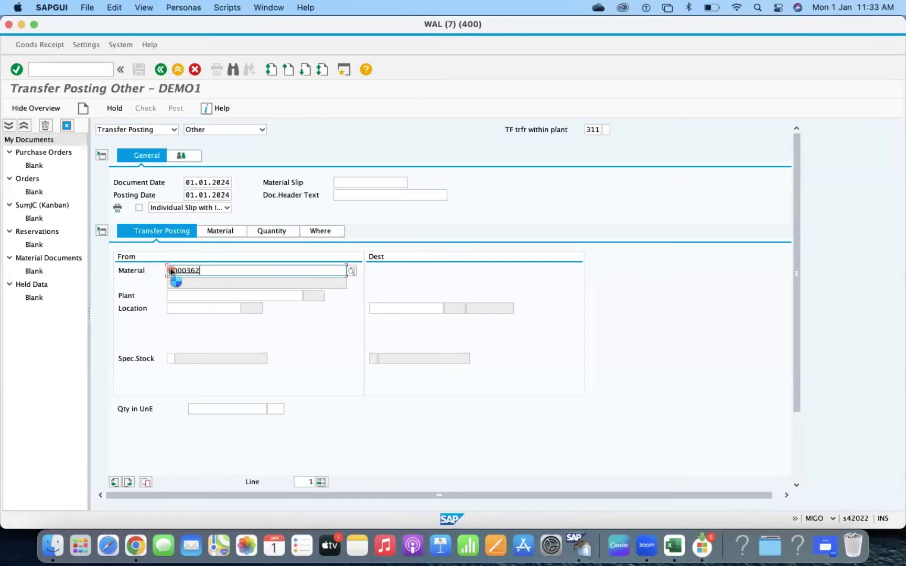
# - Set the transfer posting's source plant to BMPY and list the storage locations available as its source location
pyautogui.click(185, 295)
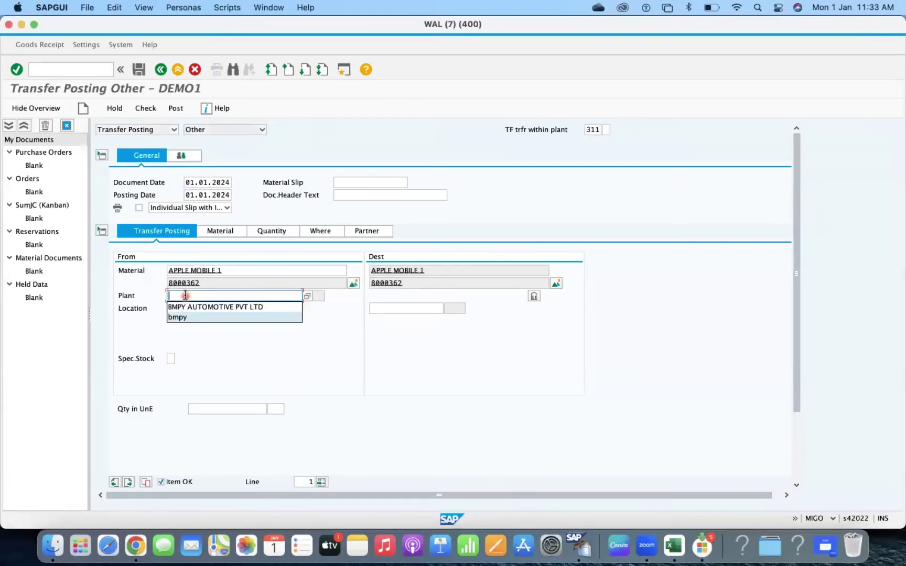
pyautogui.click(185, 310)
pyautogui.click(180, 309)
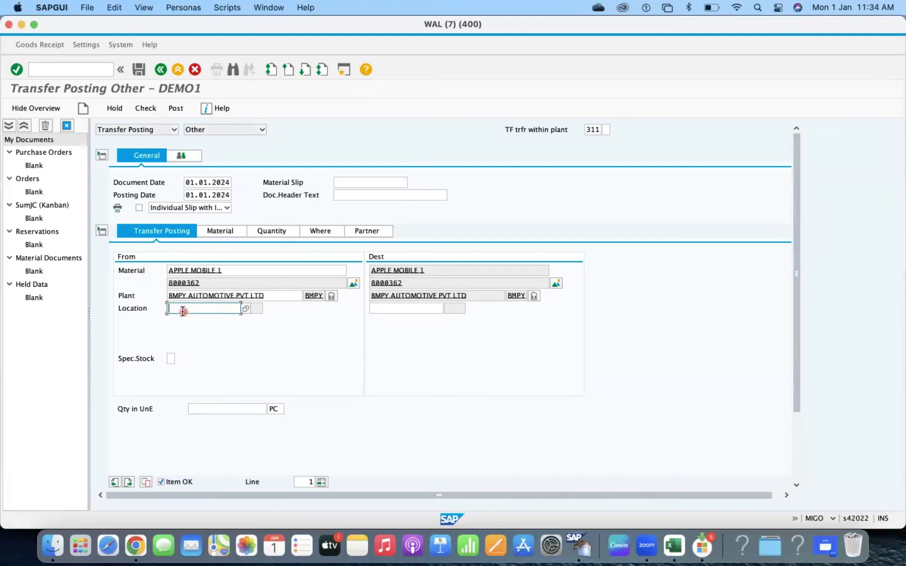
pyautogui.click(245, 308)
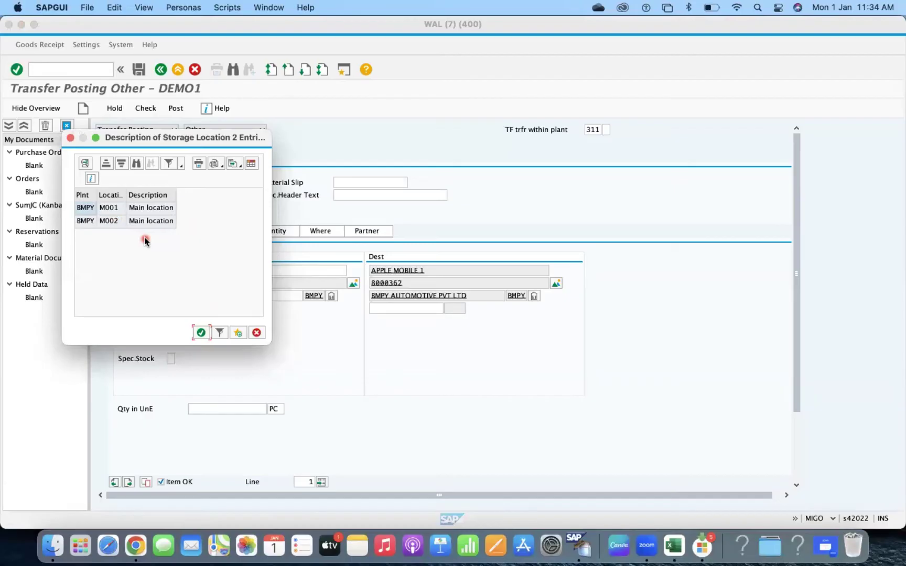
# - Switch to the storage location overview session and examine the validity entries of BMPY locations M001, M002 and M003
pyautogui.rightClick(579, 546)
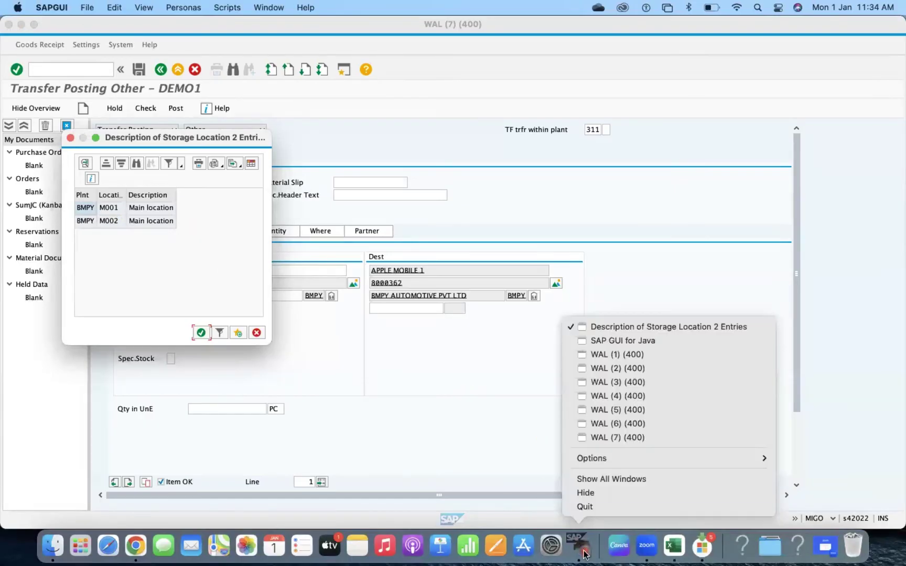
pyautogui.click(639, 424)
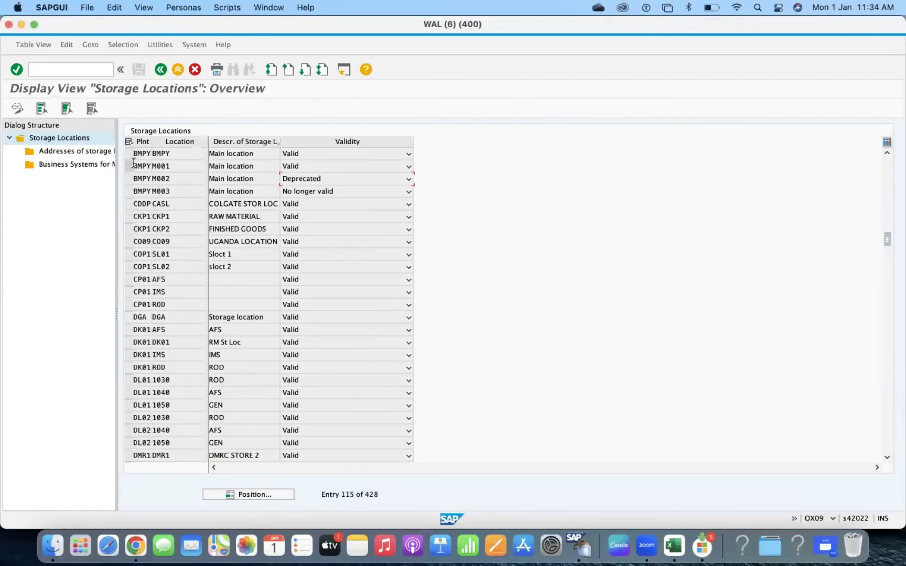
pyautogui.click(129, 167)
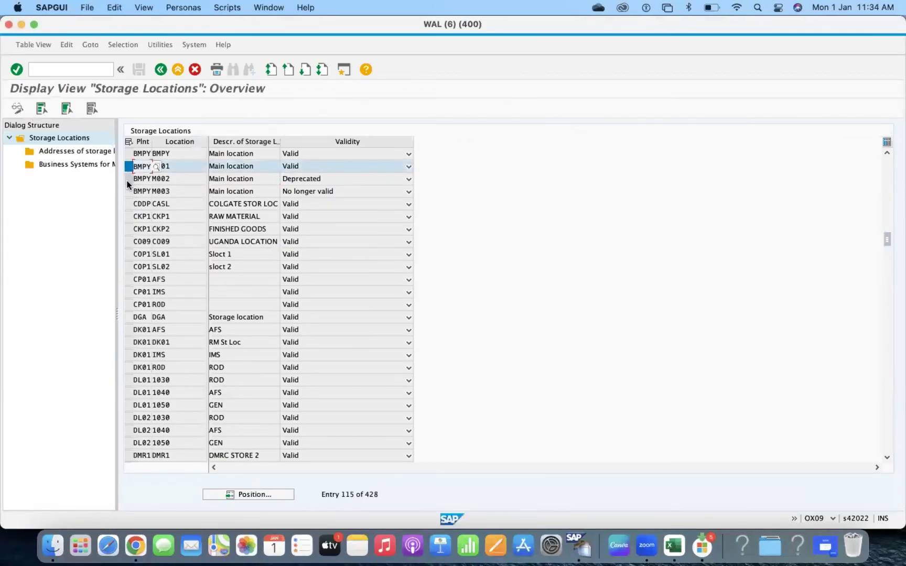
pyautogui.click(128, 180)
pyautogui.click(128, 192)
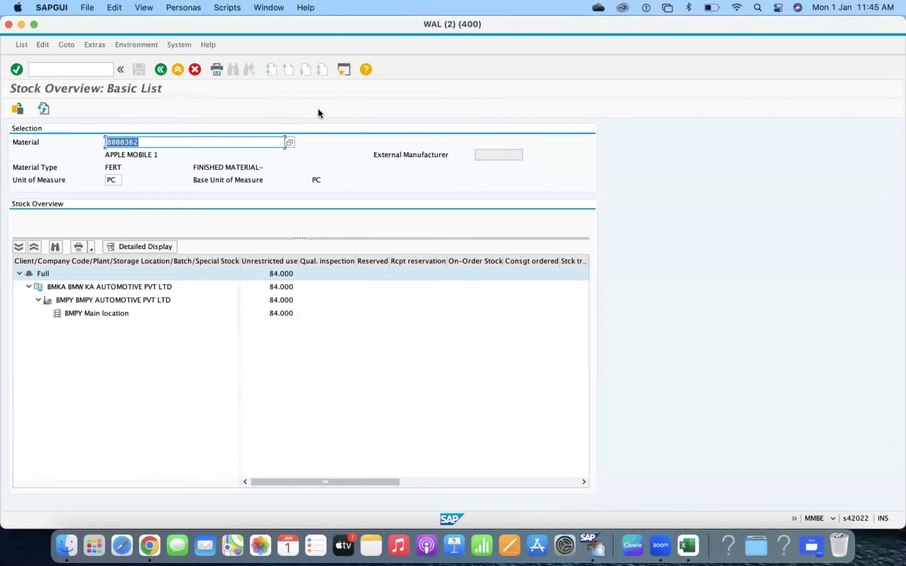
# - Switch to the stock overview session and examine the stock of material 8000362 by storage location
pyautogui.press('super+grave')
pyautogui.rightClick(592, 546)
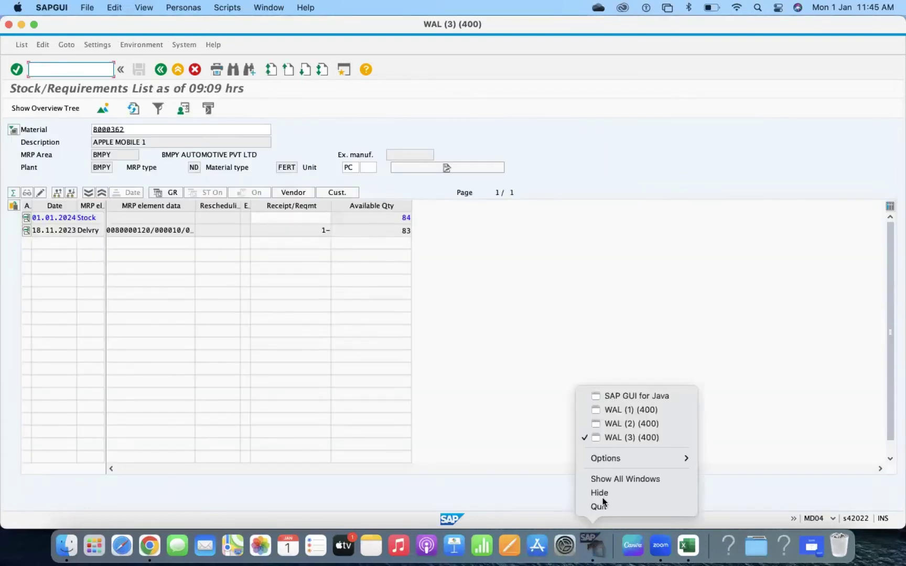
pyautogui.click(639, 424)
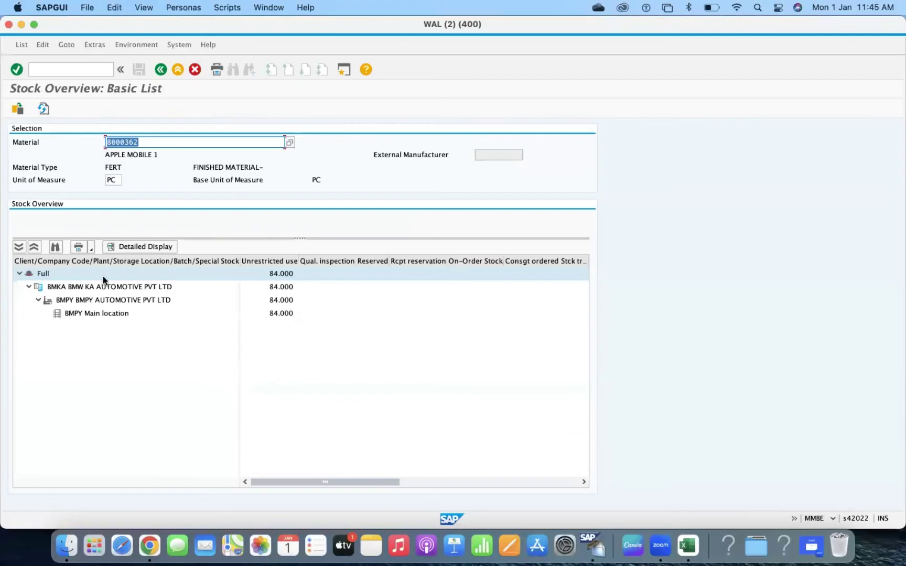
# - Start transaction MMPV in a new session
pyautogui.click(341, 71)
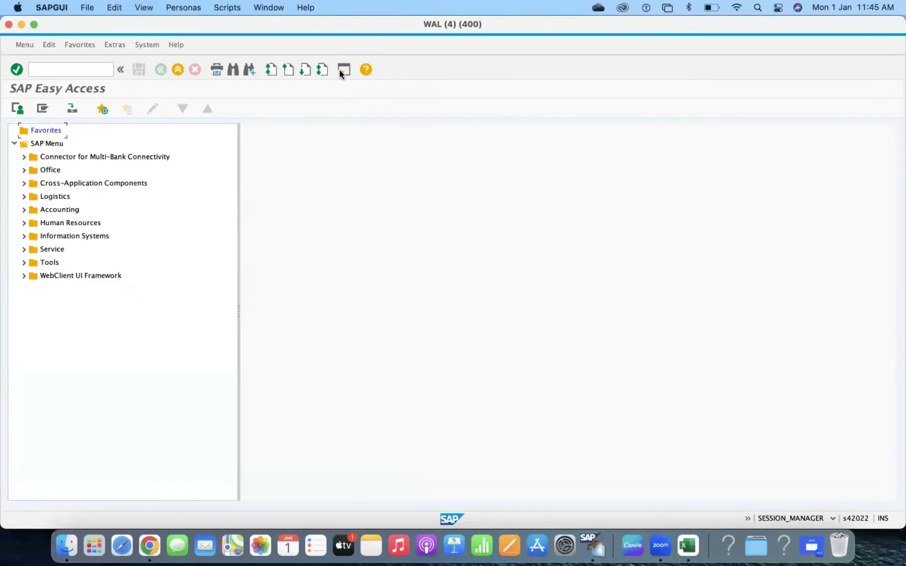
pyautogui.click(43, 74)
pyautogui.write('MMB')
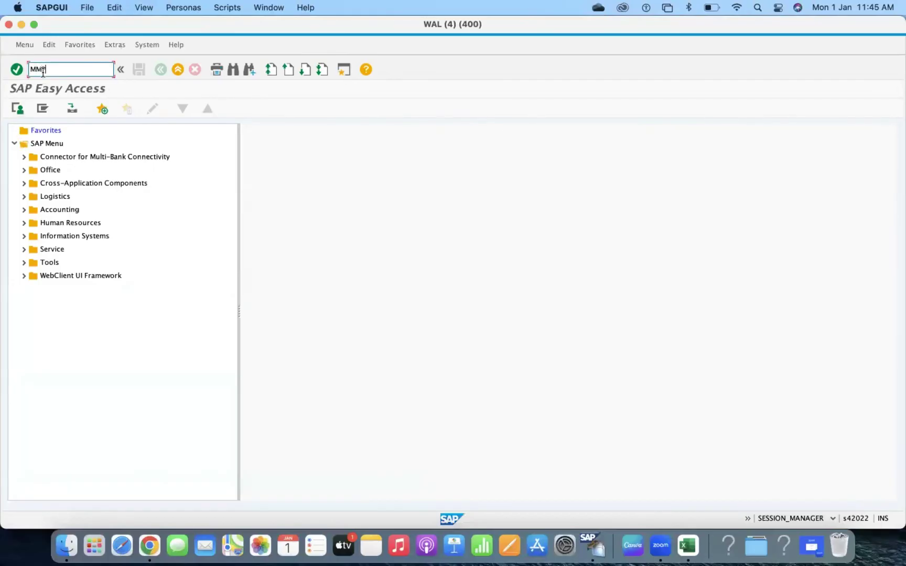
pyautogui.press('Return')
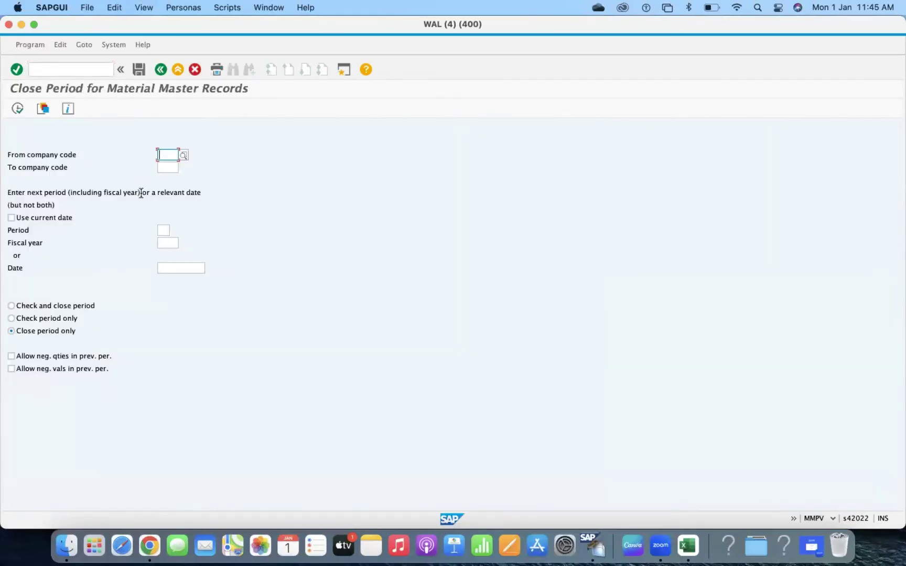
# - Enter BMKA as both the from and to company code for the material master period closing
pyautogui.write('BMKA')
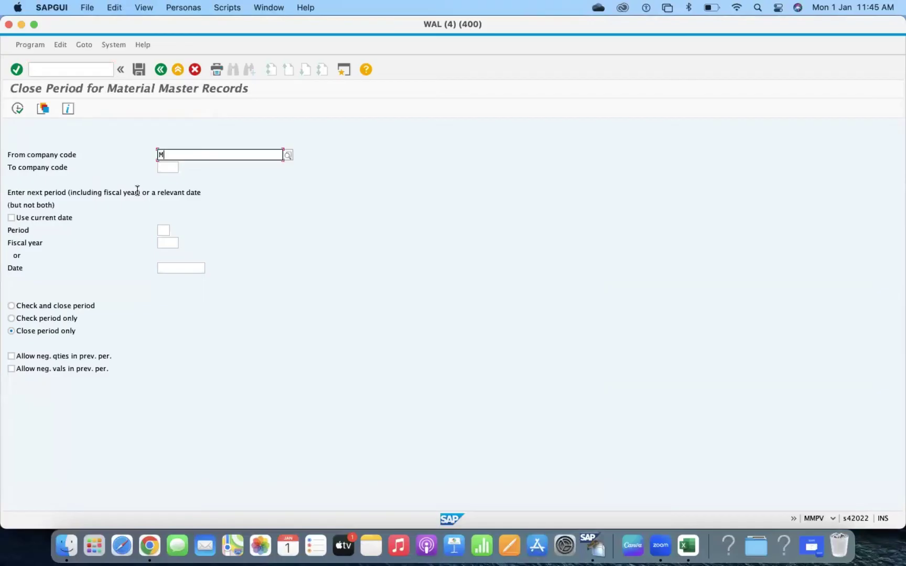
pyautogui.press('Tab')
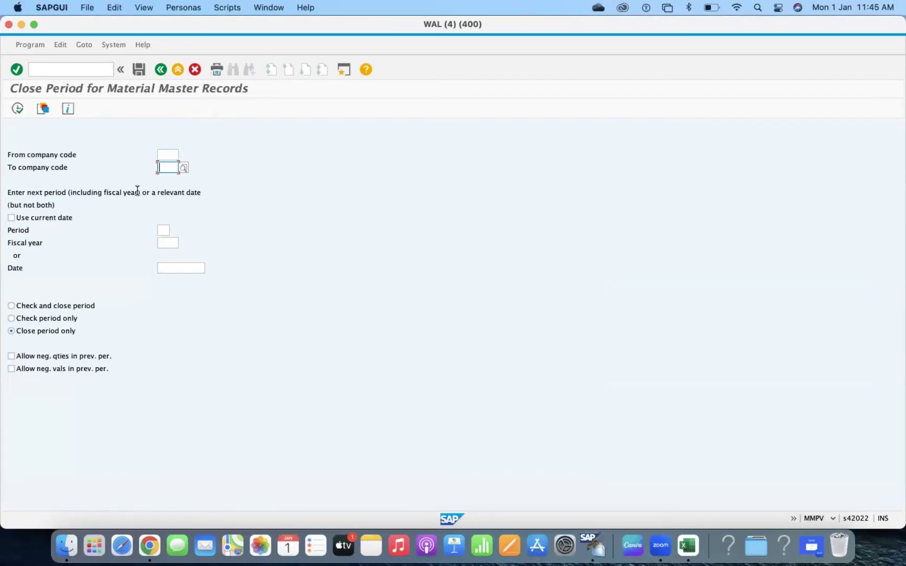
pyautogui.click(164, 153)
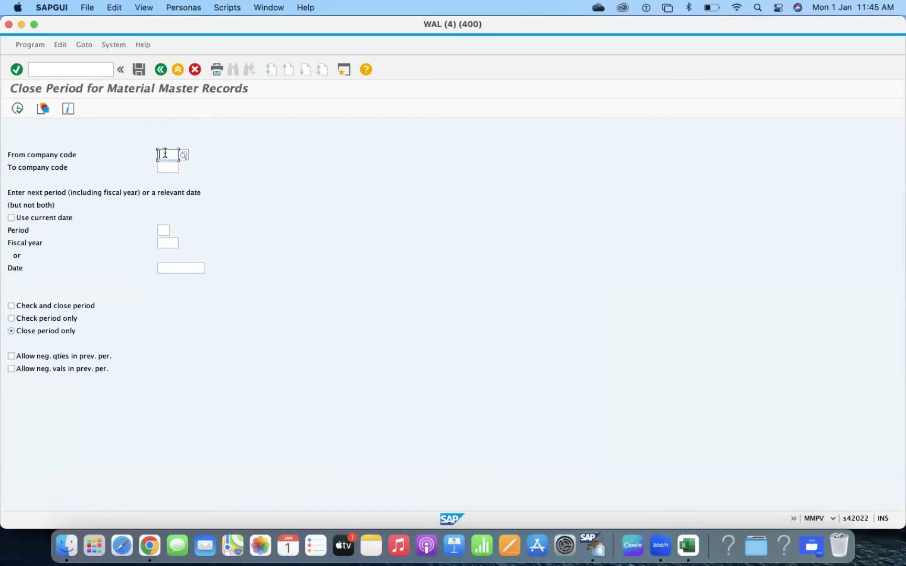
pyautogui.write('BMKA')
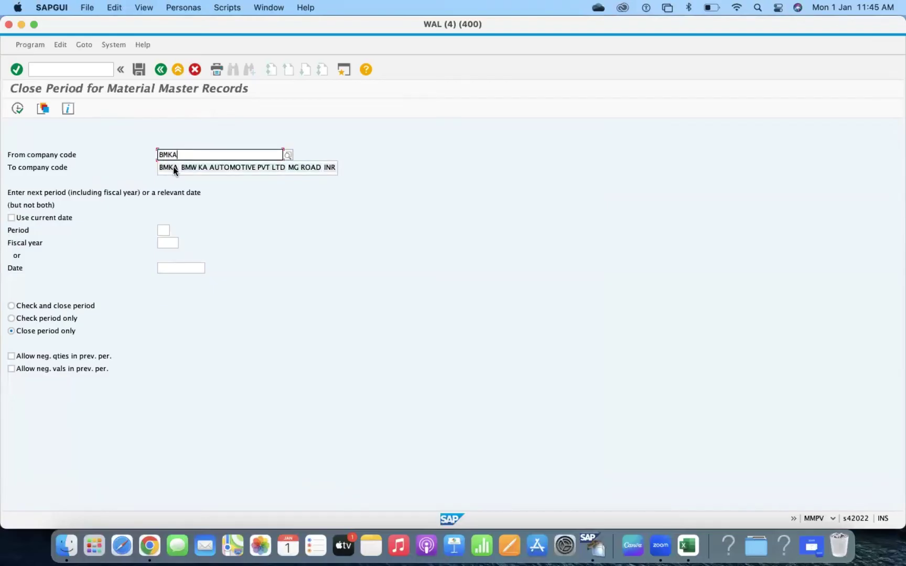
pyautogui.click(173, 168)
pyautogui.click(166, 168)
pyautogui.write('BMKA')
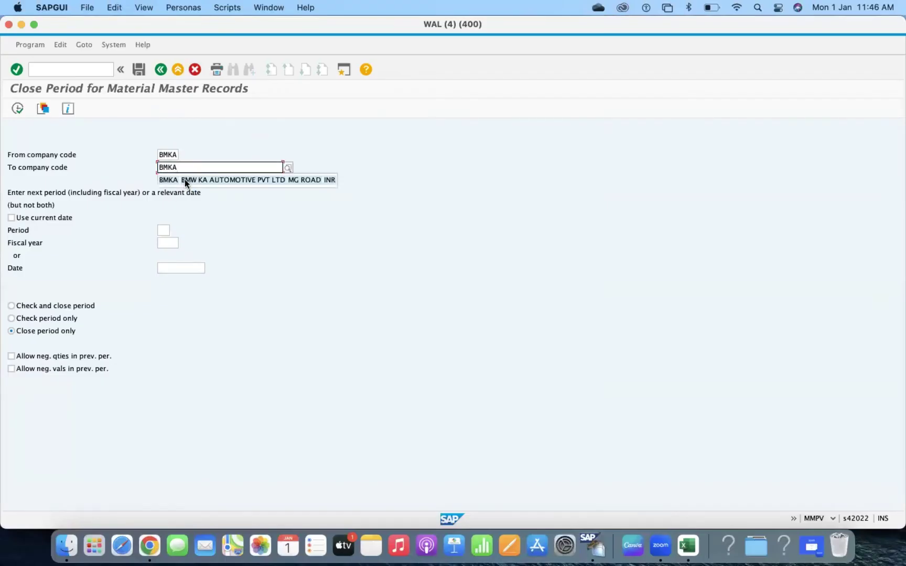
pyautogui.click(184, 179)
# - Set the relevant date for the period closing to 01.01.2024
pyautogui.click(168, 269)
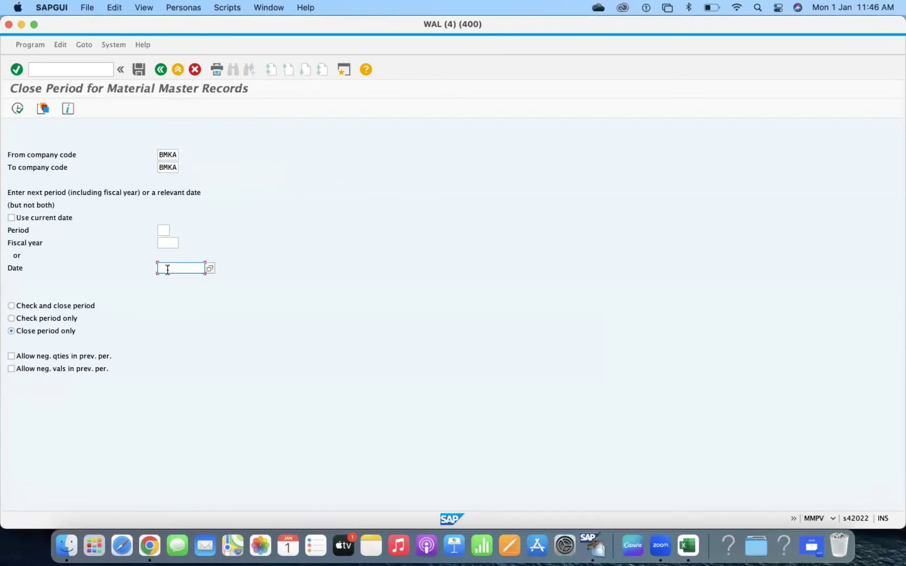
pyautogui.write('01.01.202')
pyautogui.write('4')
pyautogui.press('Return')
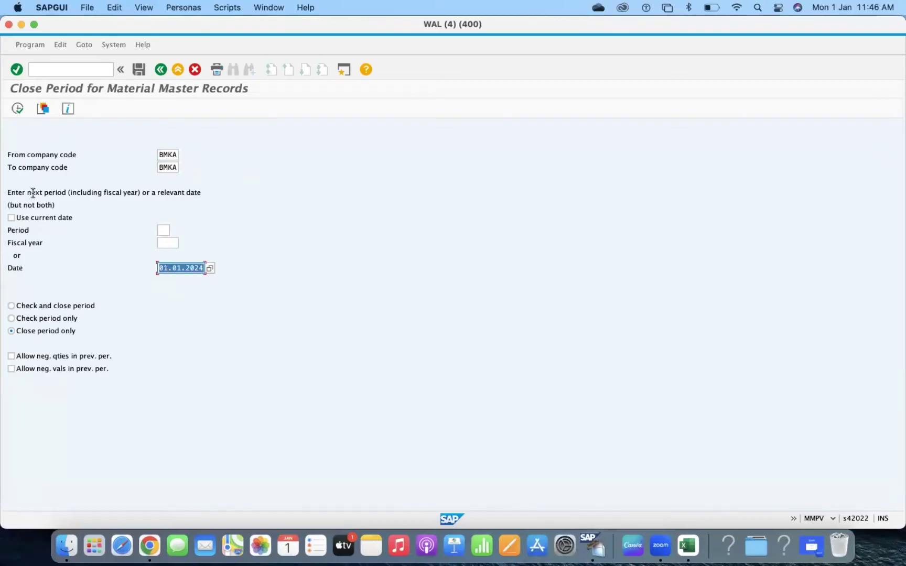
# - Allow negative quantities and values in the previous period and execute the period closing
pyautogui.click(11, 356)
pyautogui.click(11, 369)
pyautogui.click(18, 109)
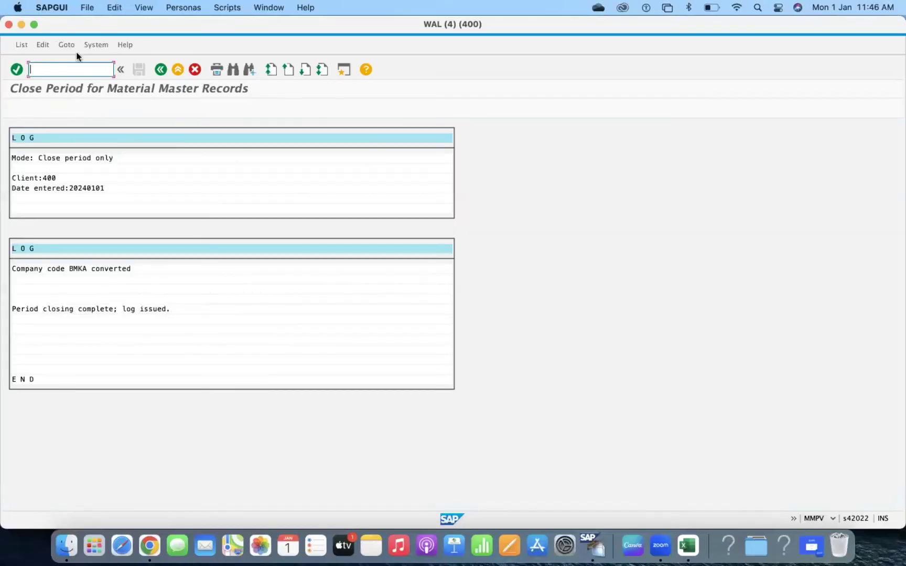
# - Start transaction MIGO in the same session and enter 8000362 as the transfer posting's source material
pyautogui.click(59, 72)
pyautogui.write('/NMIGO')
pyautogui.press('Return')
pyautogui.click(191, 271)
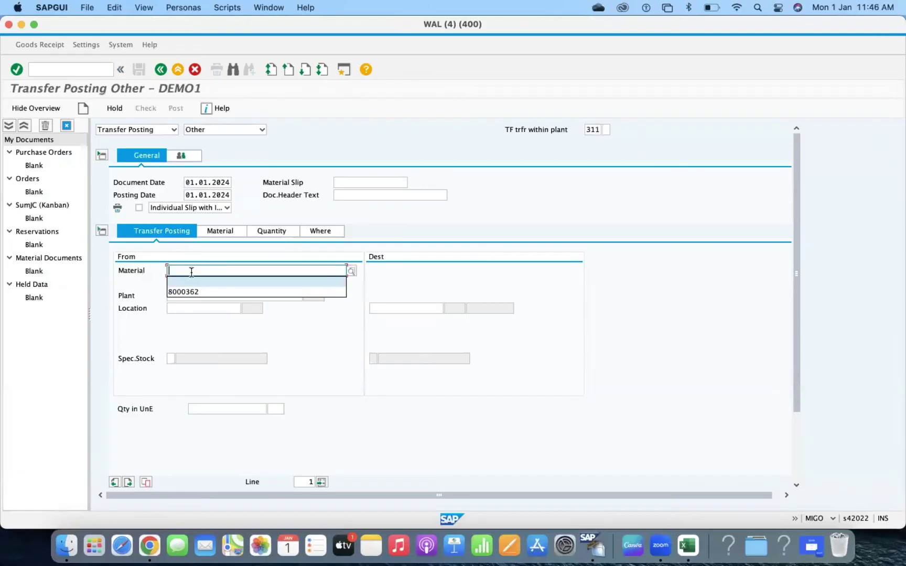
pyautogui.press('Escape')
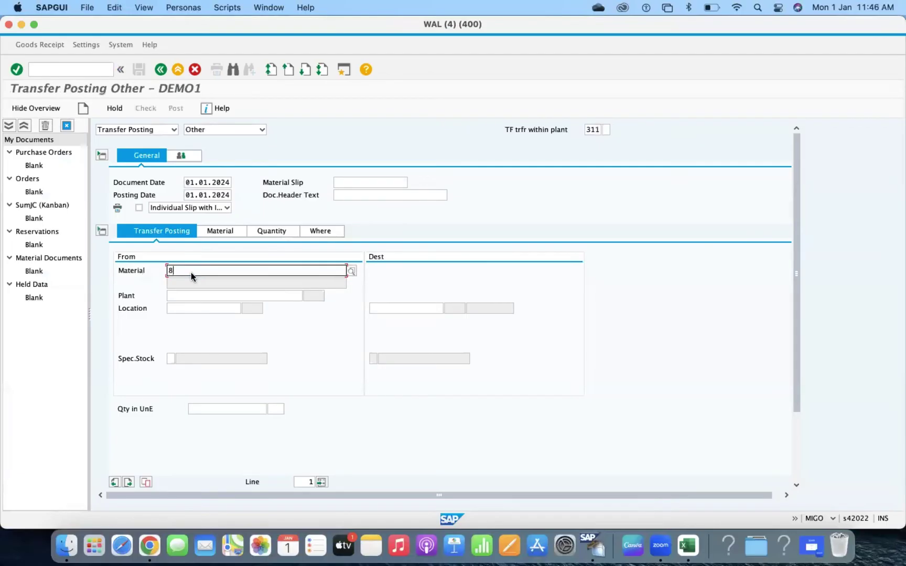
pyautogui.write('8')
pyautogui.press('Down')
pyautogui.press('Return')
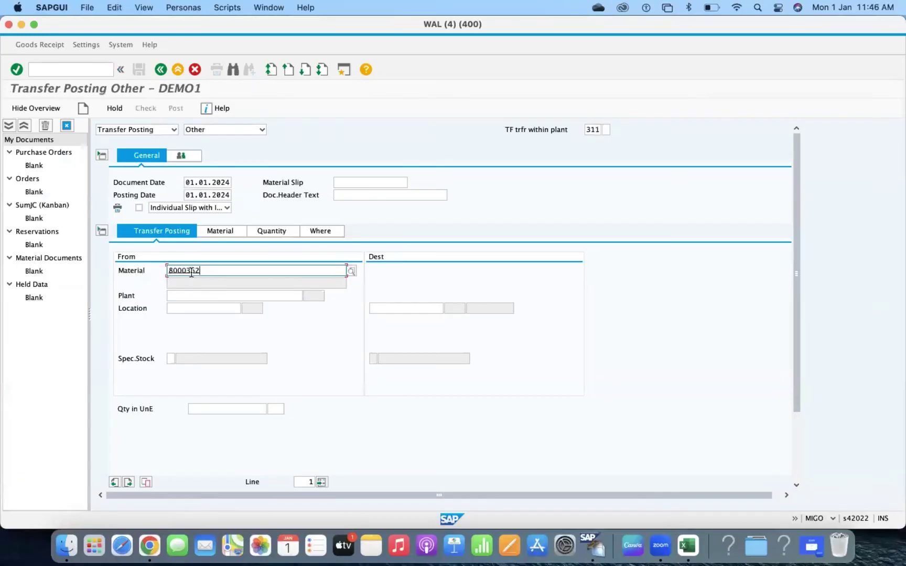
pyautogui.press('Return')
# - Enter BMPY as the source plant of material 8000362 and open the value list for its source location
pyautogui.click(183, 295)
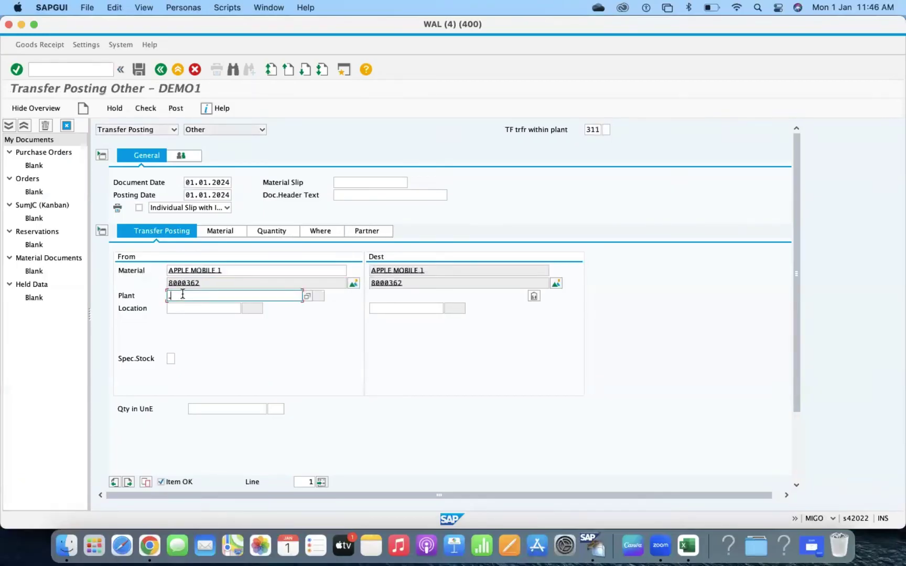
pyautogui.write('bmp')
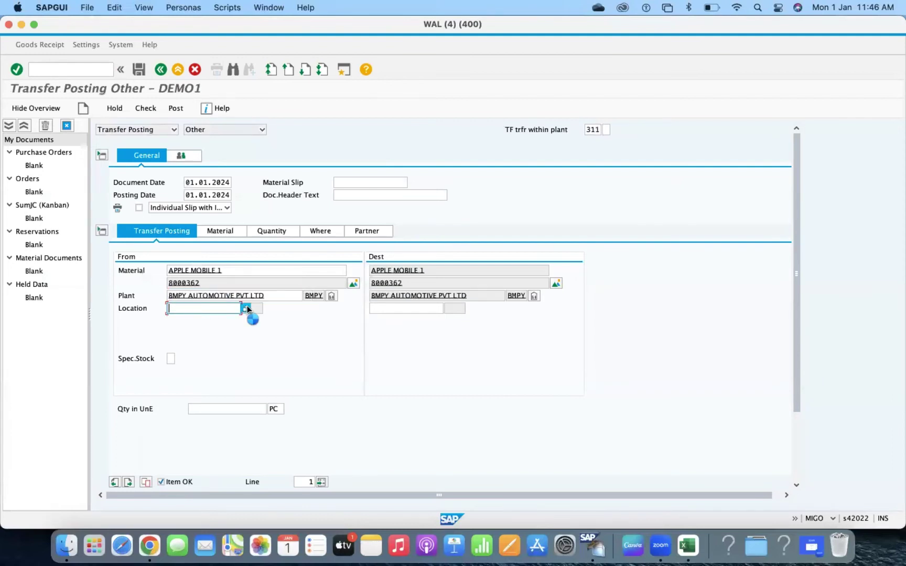
pyautogui.click(246, 308)
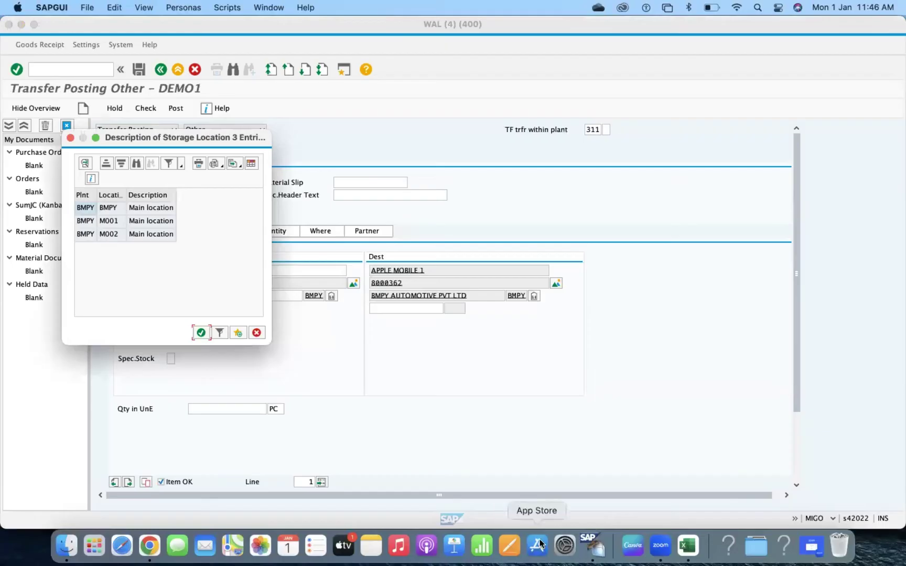
# - Check the validity of the BMPY locations in the storage location overview session and return to the transfer posting's location list
pyautogui.rightClick(566, 548)
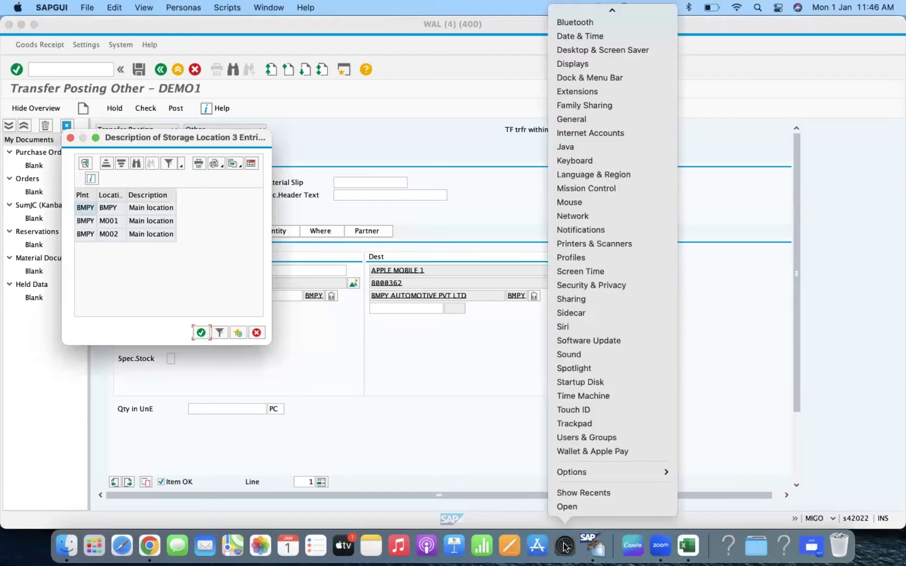
pyautogui.click(597, 547)
pyautogui.rightClick(597, 547)
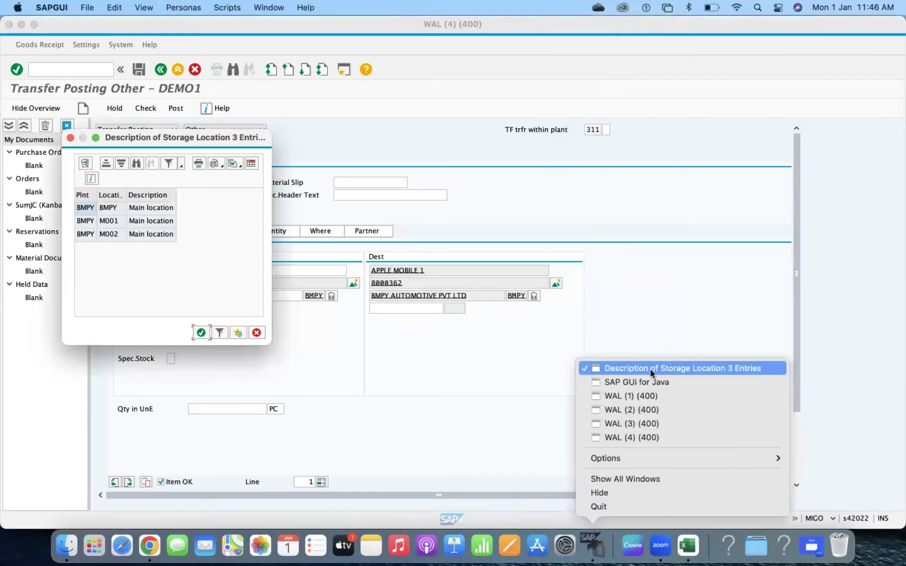
pyautogui.click(647, 397)
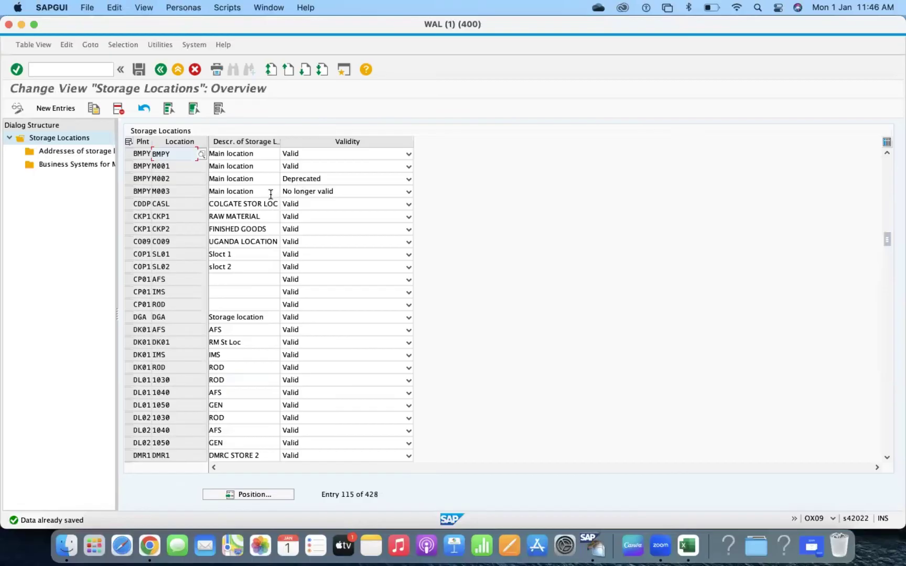
pyautogui.rightClick(597, 553)
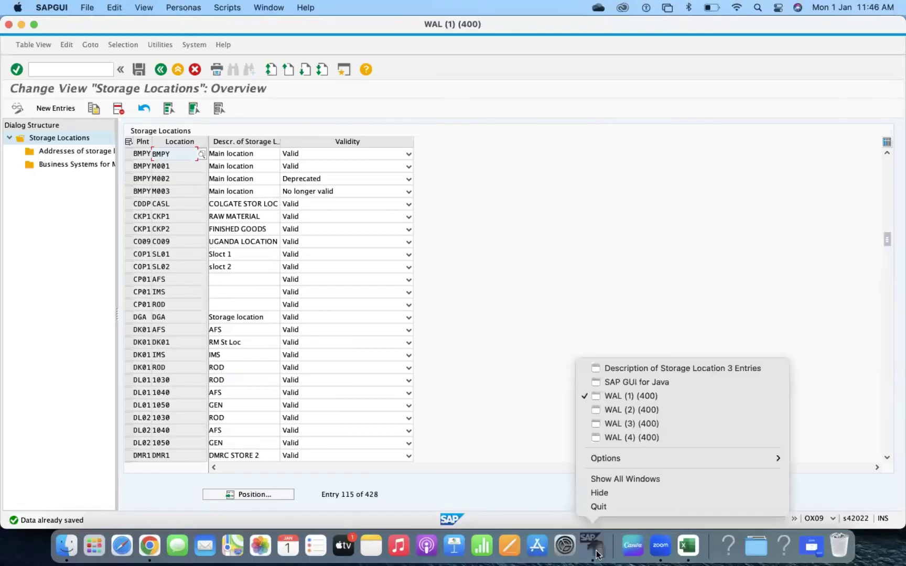
pyautogui.click(634, 439)
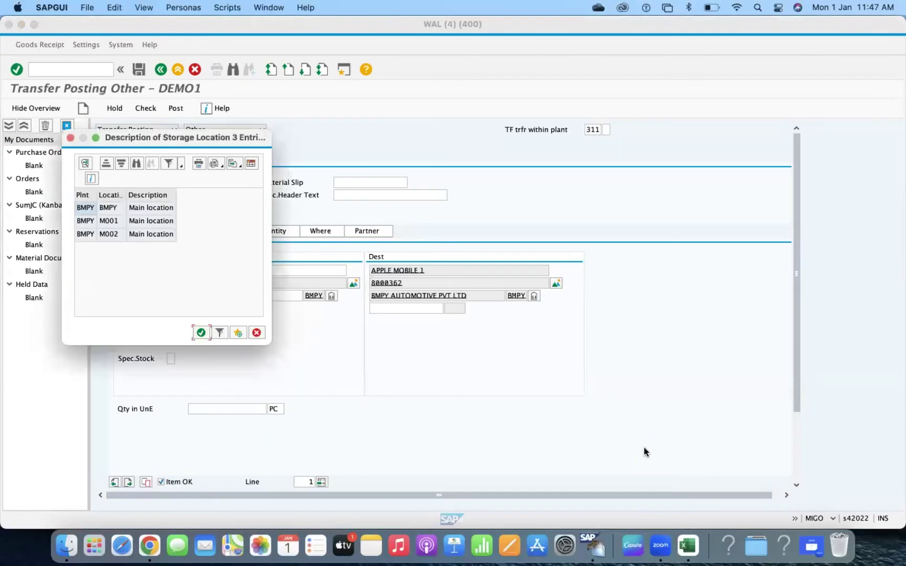
# - Choose BMPY as source and M002 as destination location, and open the list of the plant's storage locations
pyautogui.doubleClick(108, 209)
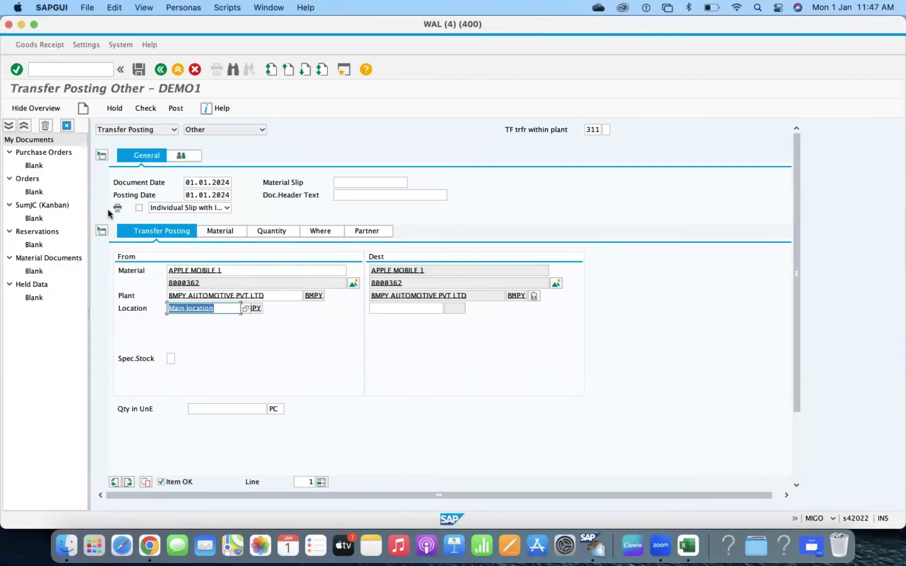
pyautogui.click(404, 305)
pyautogui.click(449, 309)
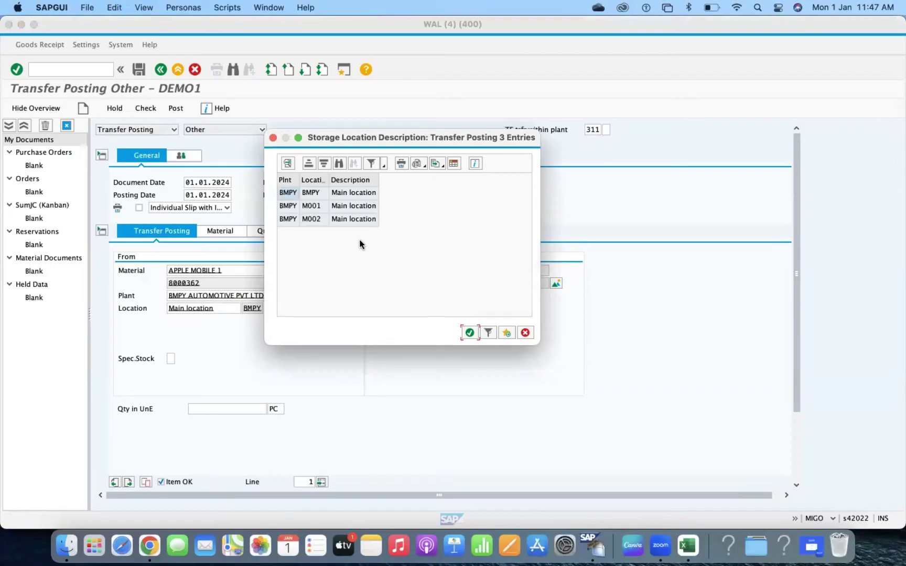
pyautogui.doubleClick(314, 219)
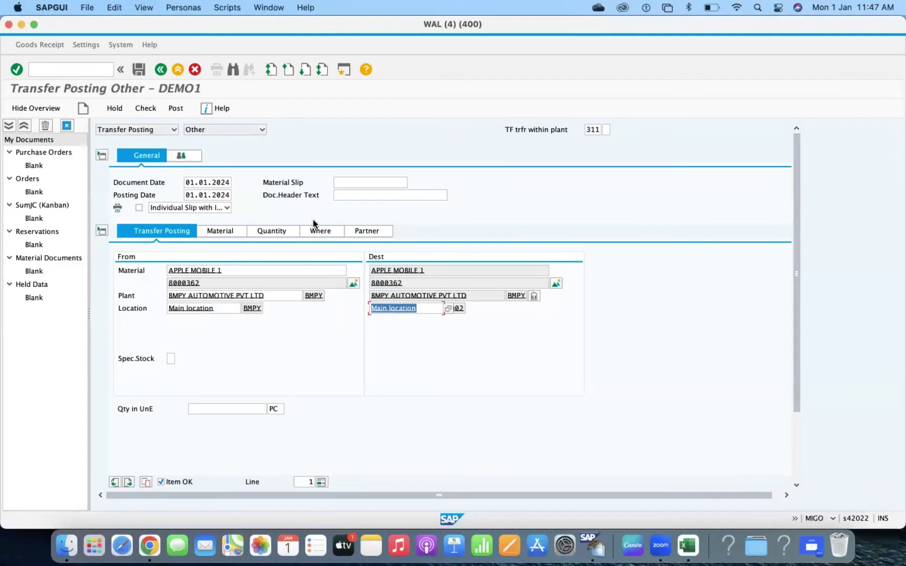
pyautogui.press('F4')
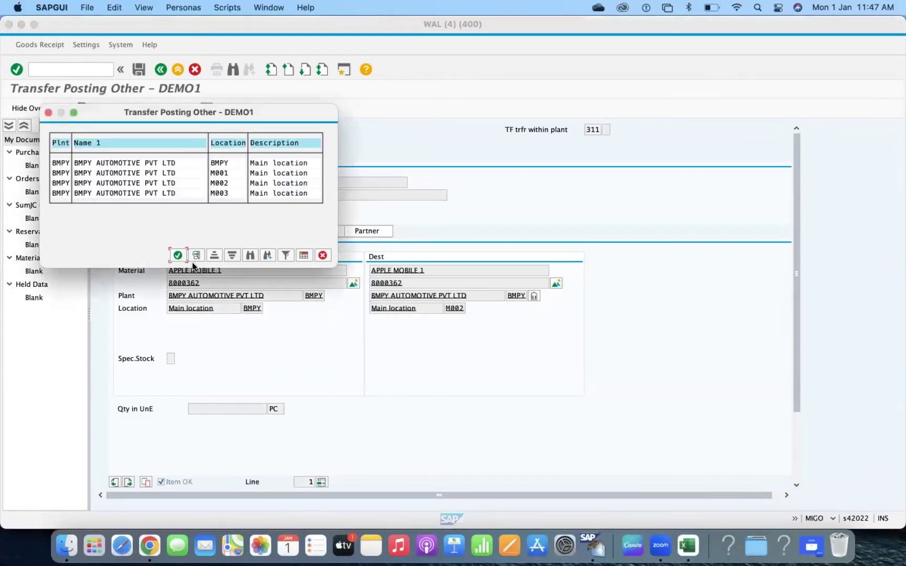
# - Choose M002 from plant BMPY's storage location list as the transfer posting's destination location
pyautogui.click(178, 254)
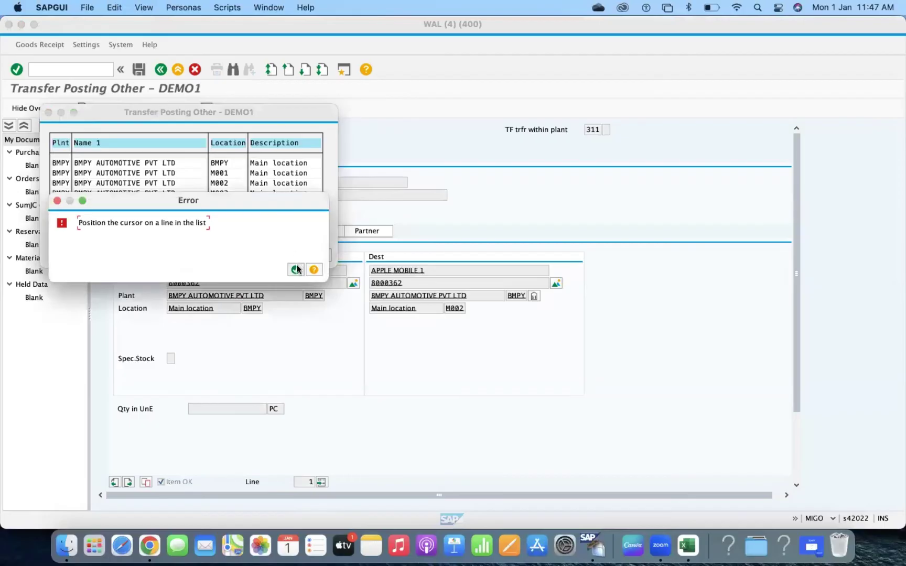
pyautogui.click(297, 270)
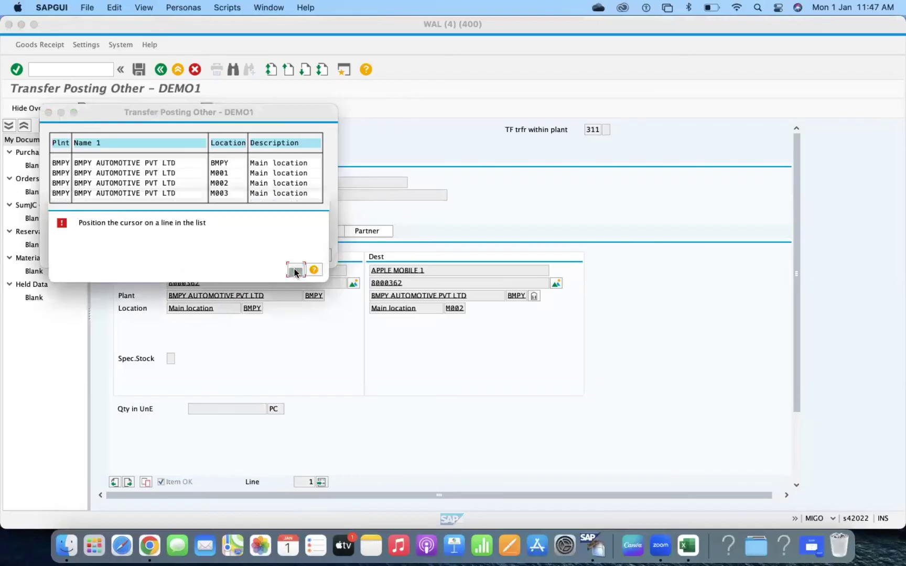
pyautogui.click(258, 184)
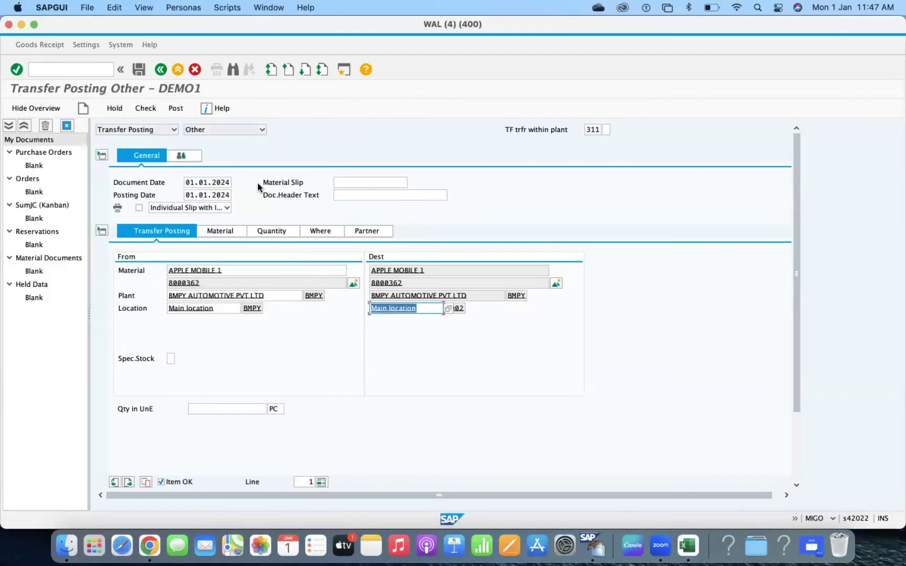
# - Enter a quantity of 85 PC, check the transfer posting to M002, and close the message log
pyautogui.click(251, 411)
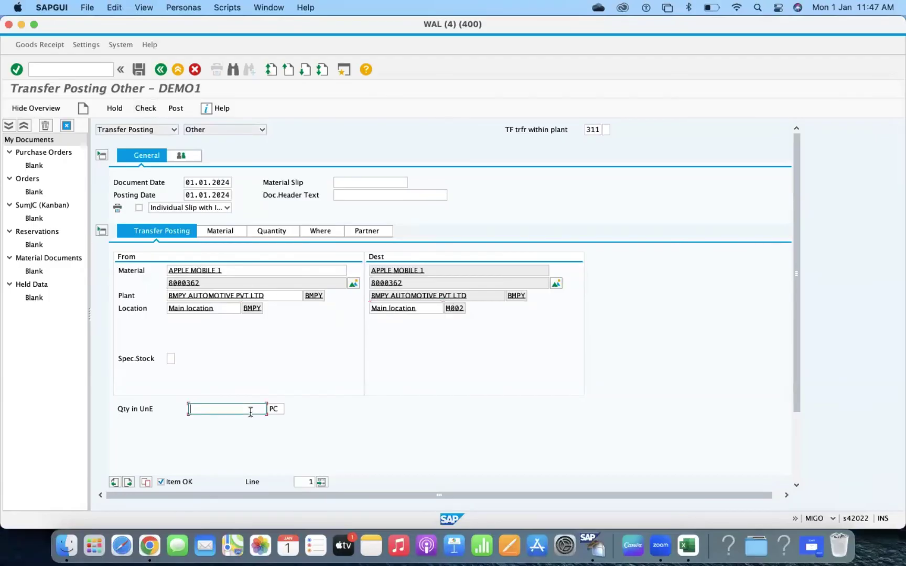
pyautogui.write('85')
pyautogui.doubleClick(250, 410)
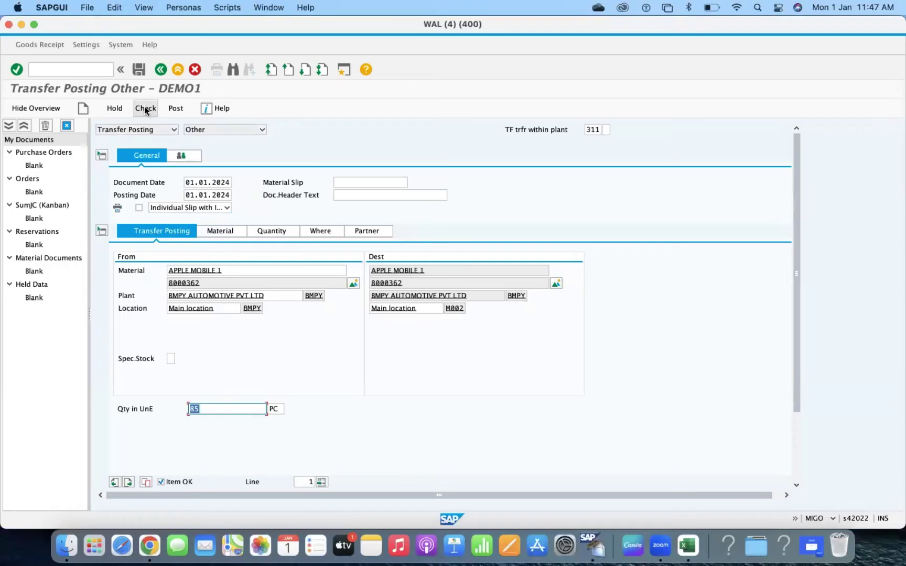
pyautogui.click(146, 109)
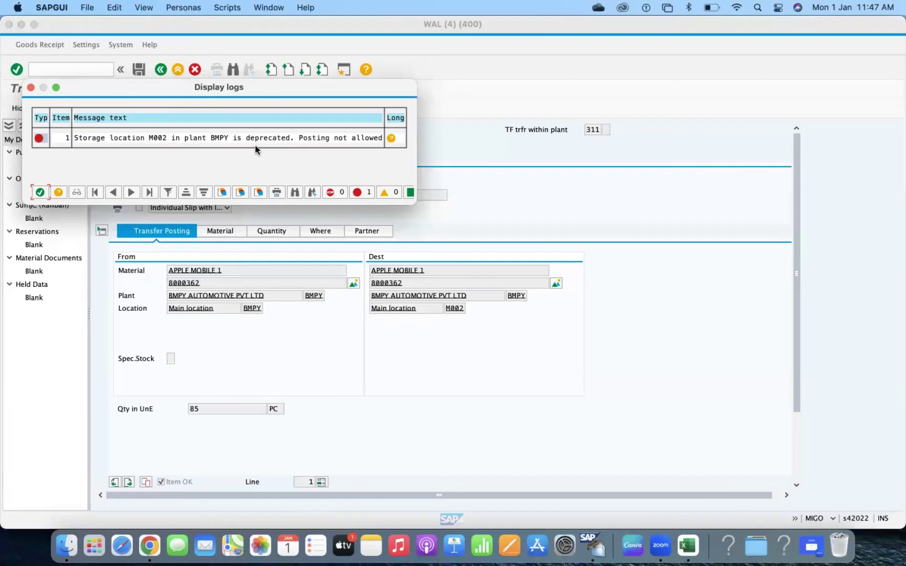
pyautogui.click(39, 193)
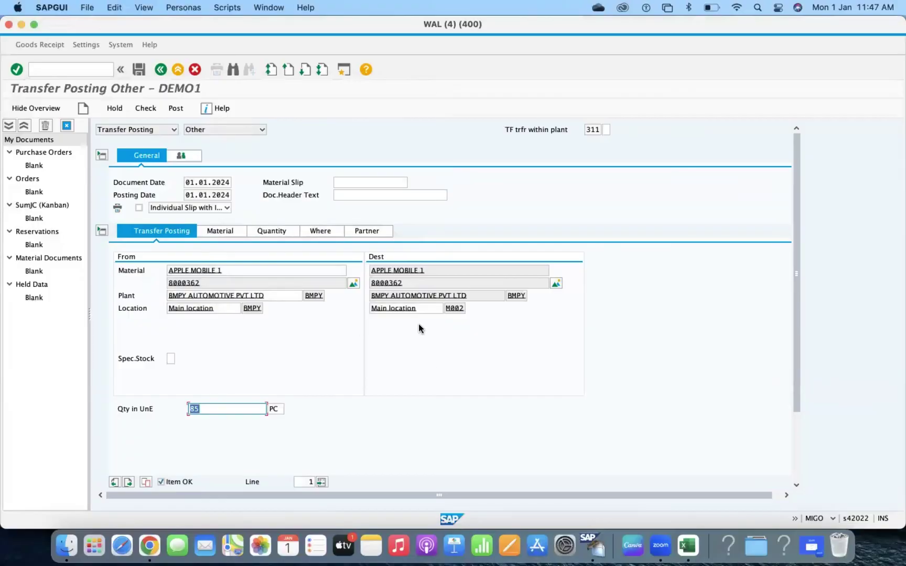
# - Change the transfer posting's destination location to M001 and check the posting
pyautogui.click(425, 308)
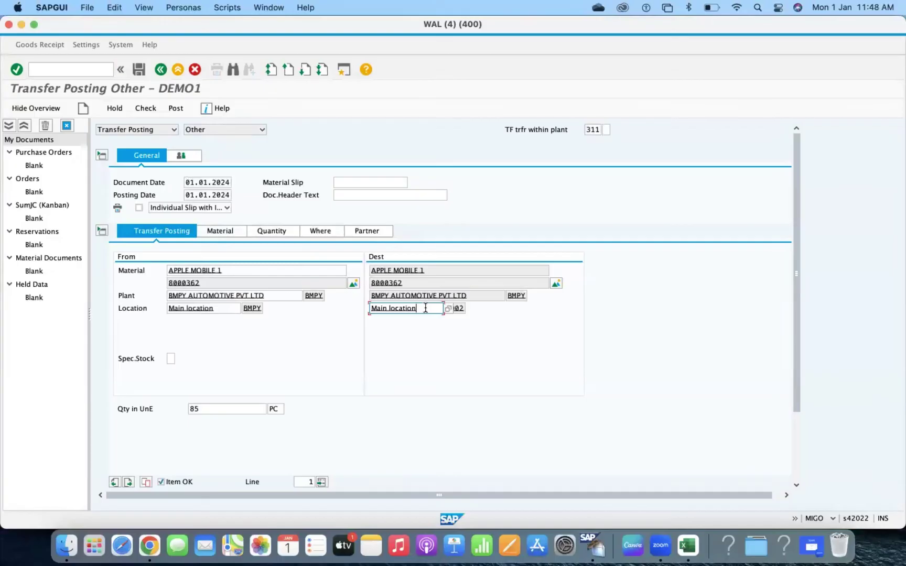
pyautogui.click(448, 309)
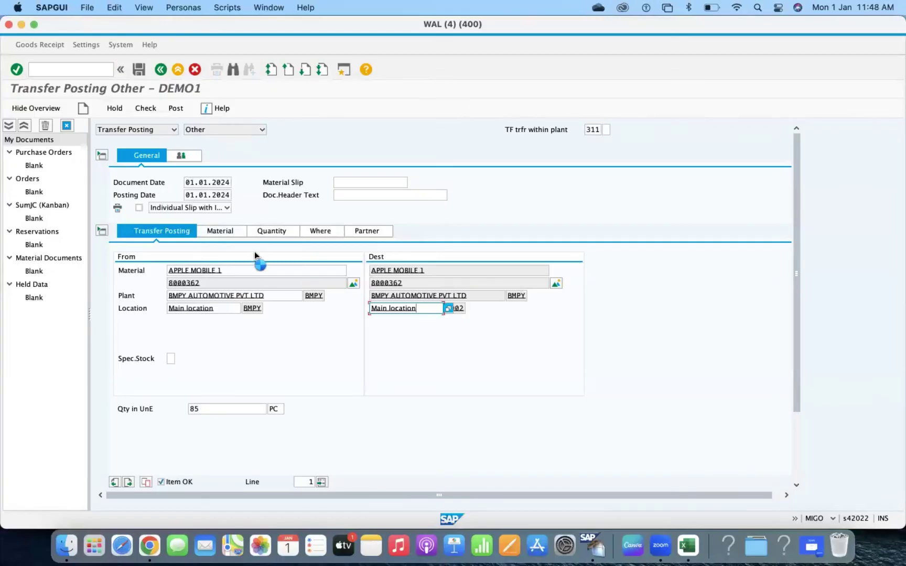
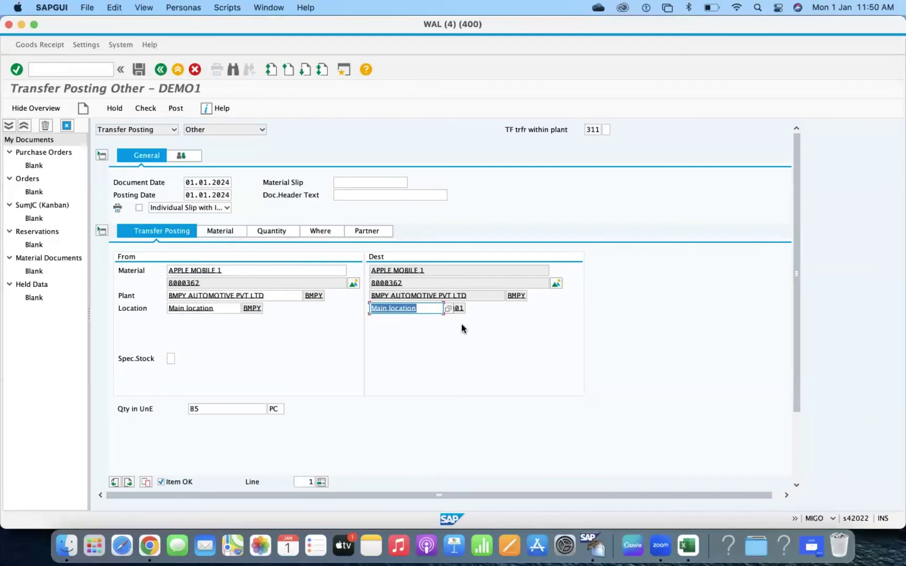
pyautogui.click(430, 310)
pyautogui.click(144, 110)
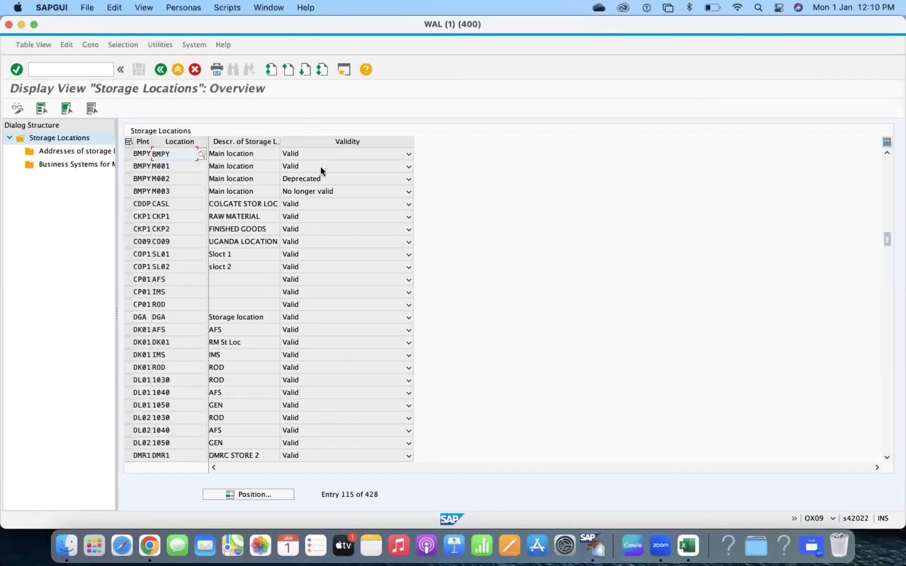
# - Review the validity options of location M002 and the address overview of location M001 in the storage locations view
pyautogui.click(306, 179)
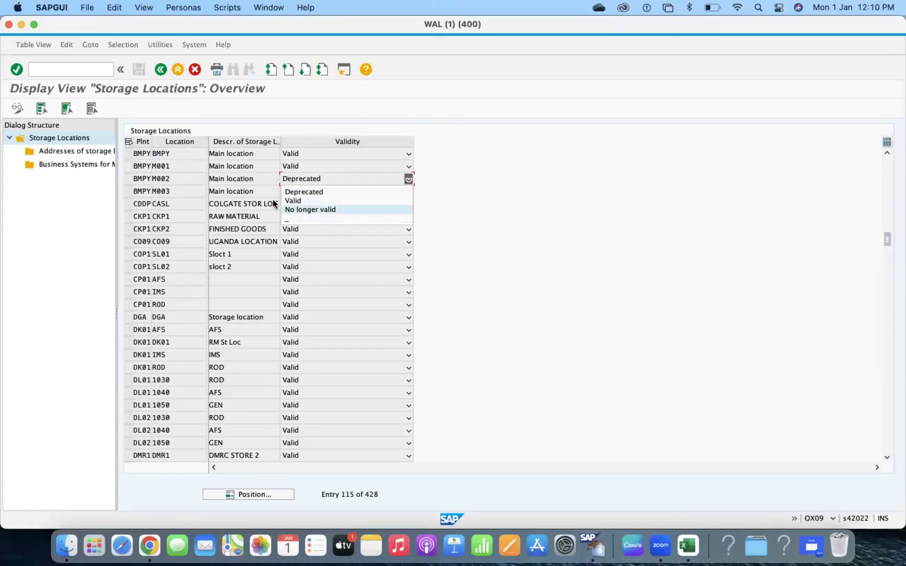
pyautogui.click(128, 156)
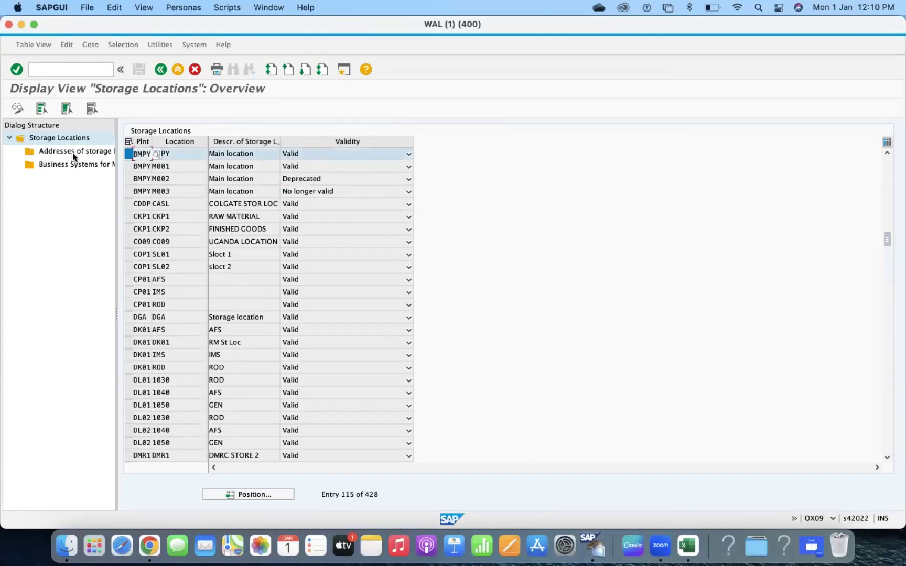
pyautogui.click(130, 166)
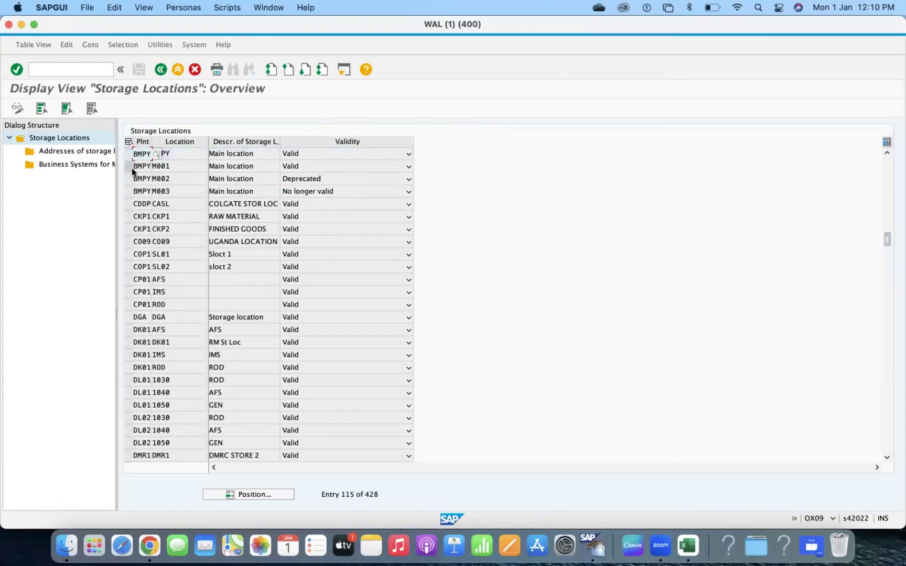
pyautogui.click(82, 152)
pyautogui.doubleClick(81, 150)
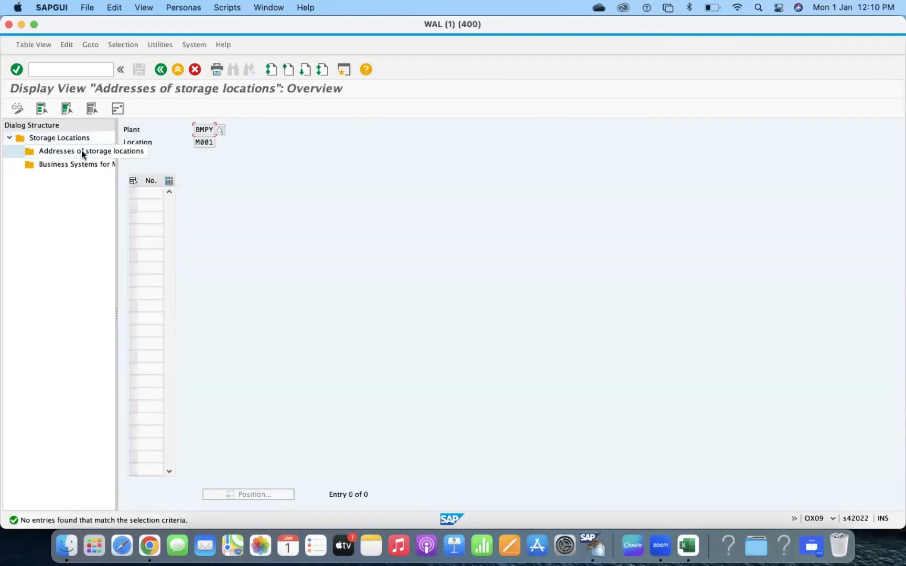
pyautogui.click(148, 200)
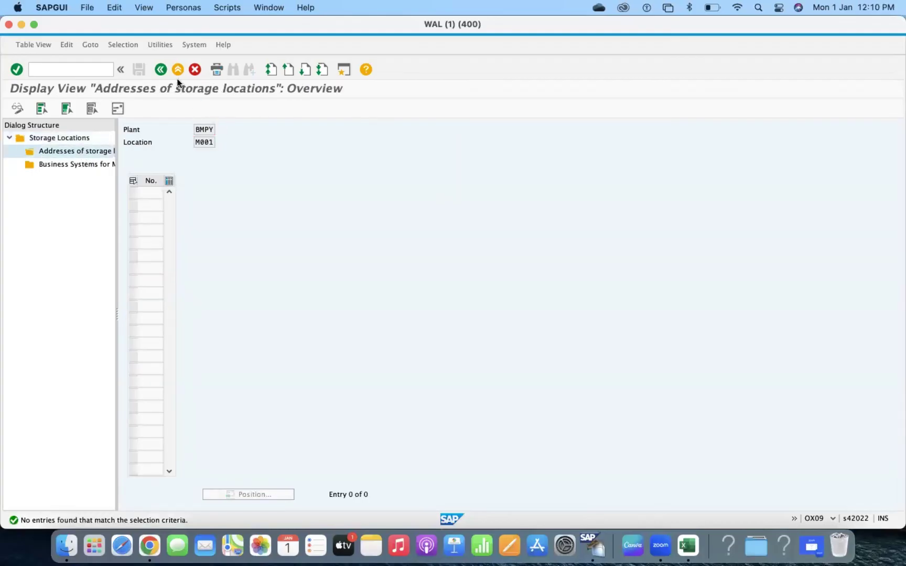
pyautogui.click(161, 69)
# - Open the Business Systems for MES overview for location M001 and list its goods movement type options
pyautogui.click(127, 166)
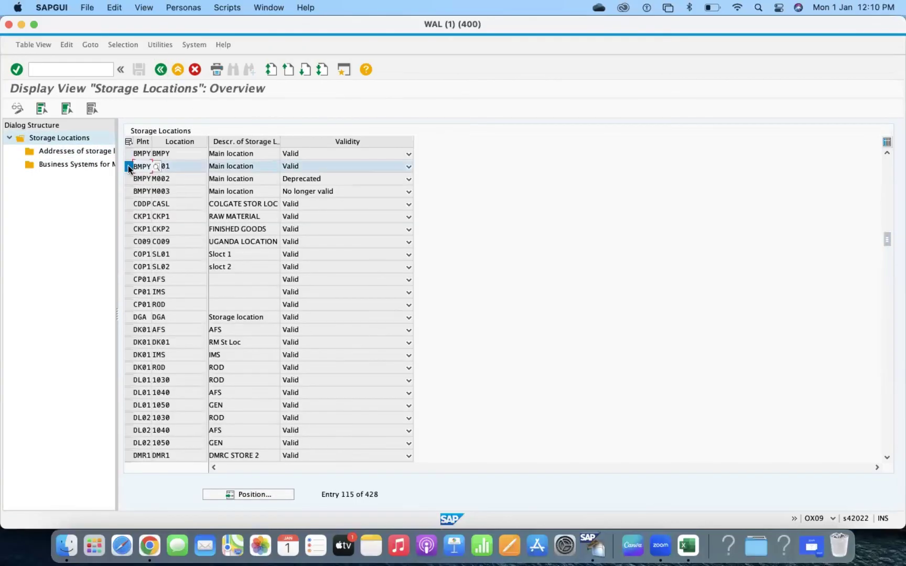
pyautogui.doubleClick(80, 165)
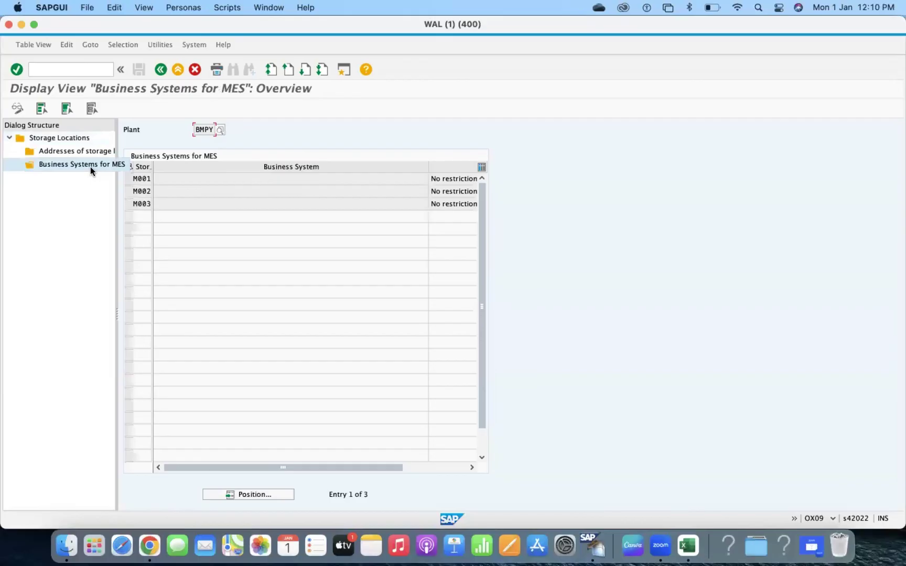
pyautogui.click(442, 179)
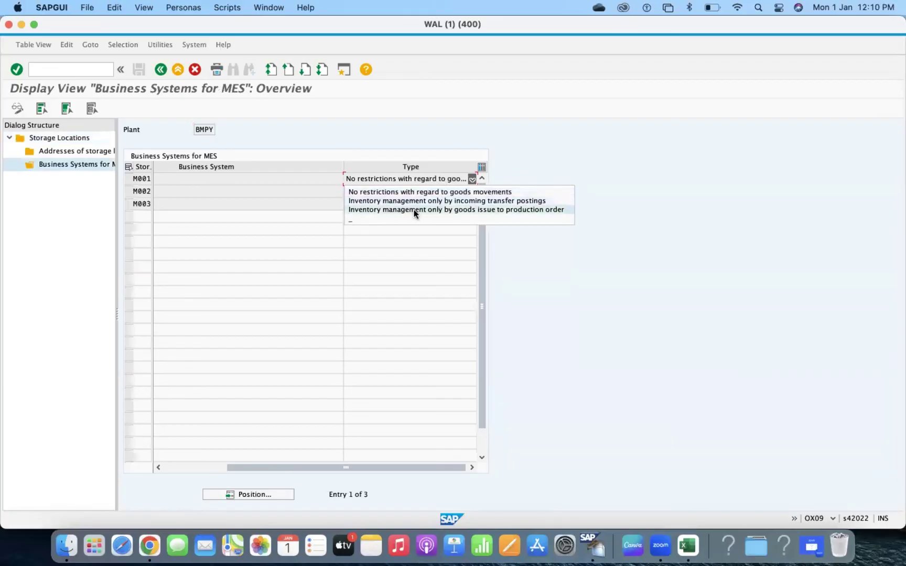
# - Widen the storage location column and the dialog structure area, and list M001's type options again
pyautogui.click(151, 169)
pyautogui.moveTo(152, 167); pyautogui.dragTo(183, 168)
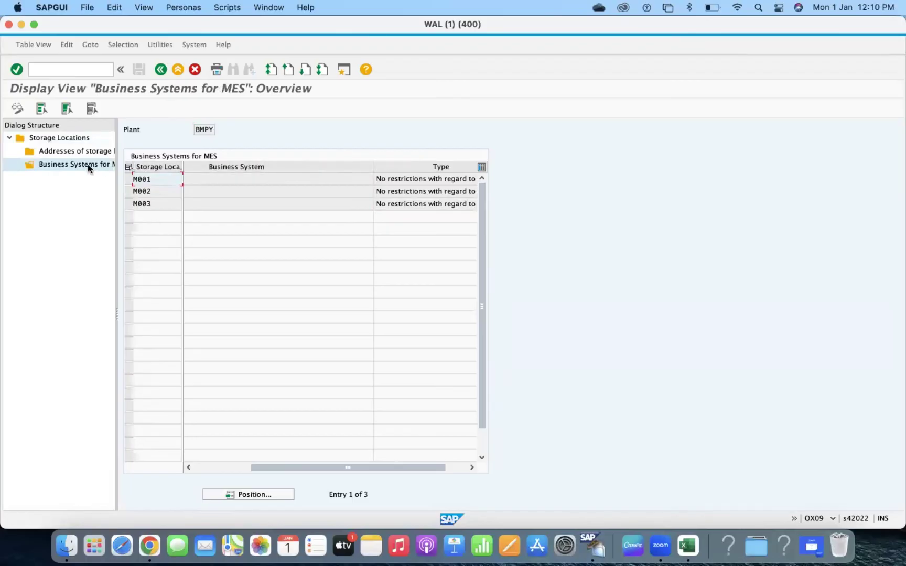
pyautogui.moveTo(116, 130); pyautogui.dragTo(174, 133)
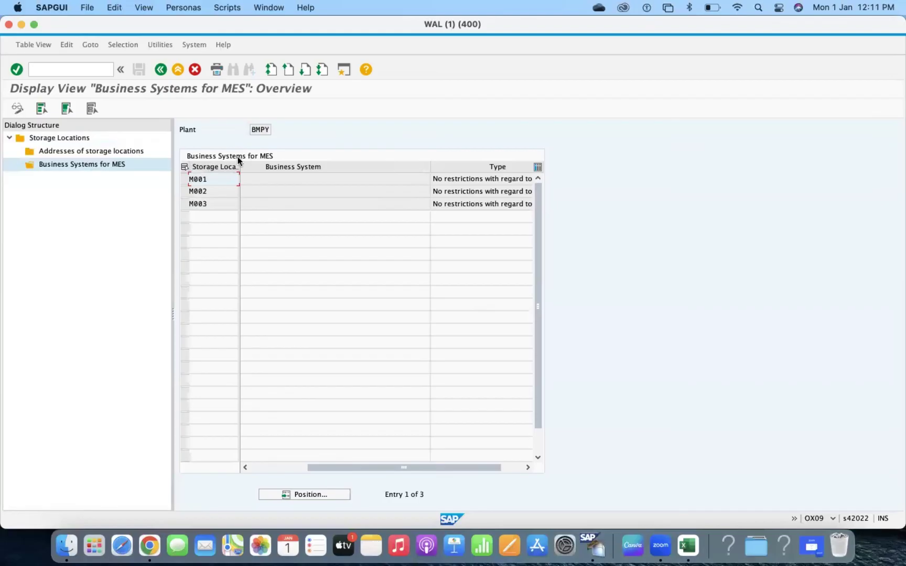
pyautogui.click(461, 179)
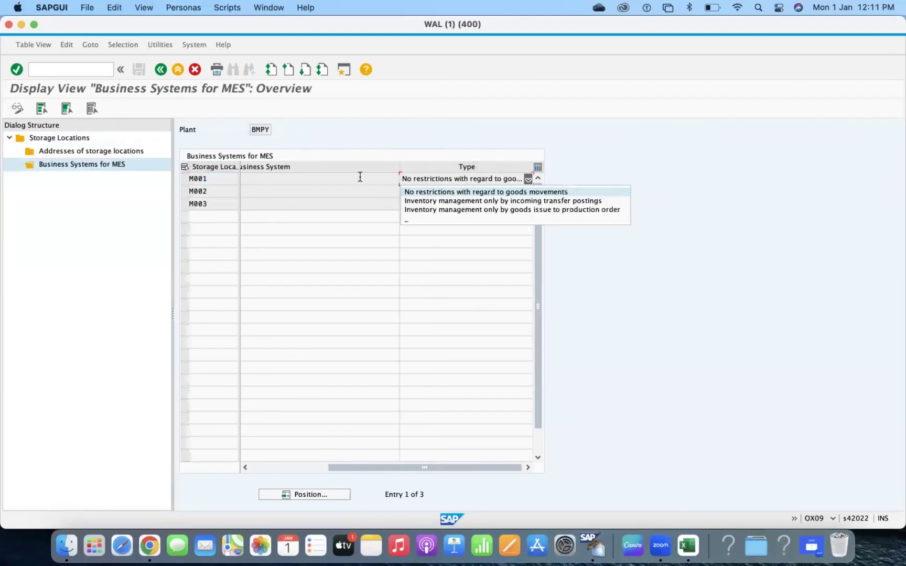